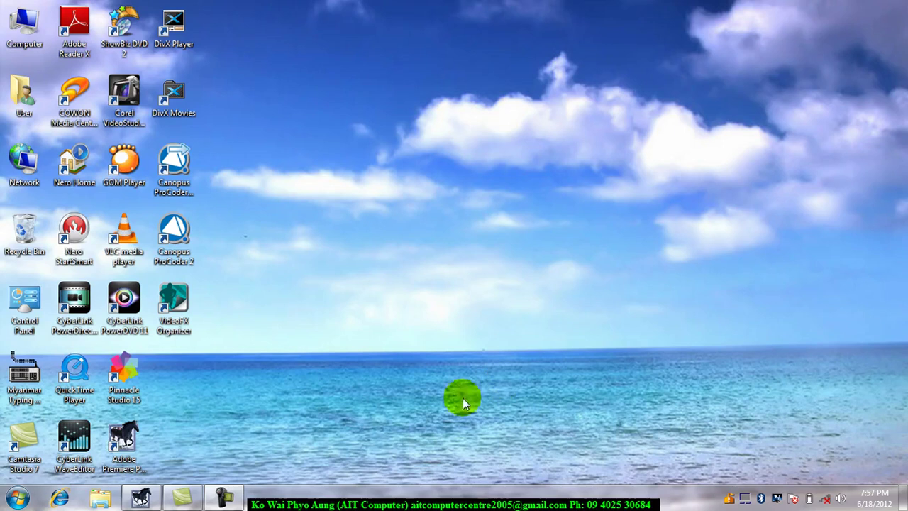
Restore the Premiere Pro karaoke project window from the taskbar
{"action": "left_click", "coordinate": [142, 496]}
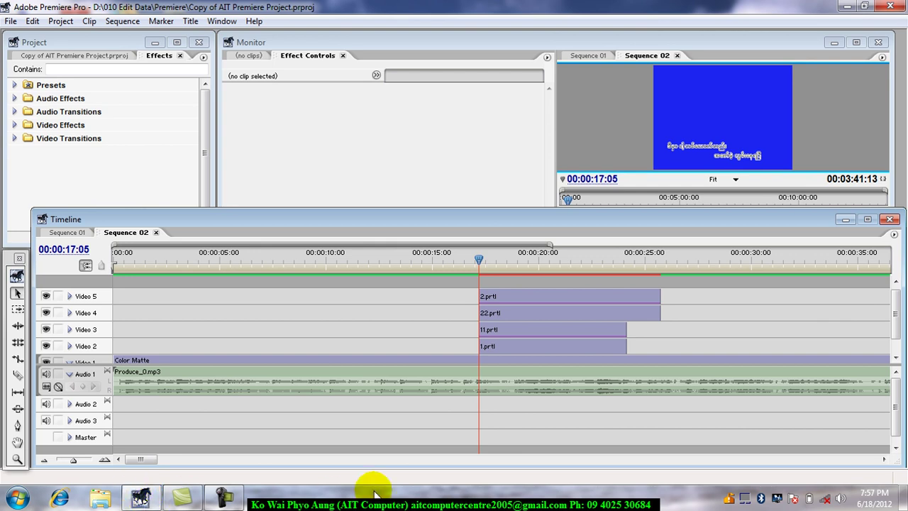
Play Sequence 02 from about 13 seconds, then lower the Timeline and show the project clip list
{"action": "left_click", "coordinate": [394, 261]}
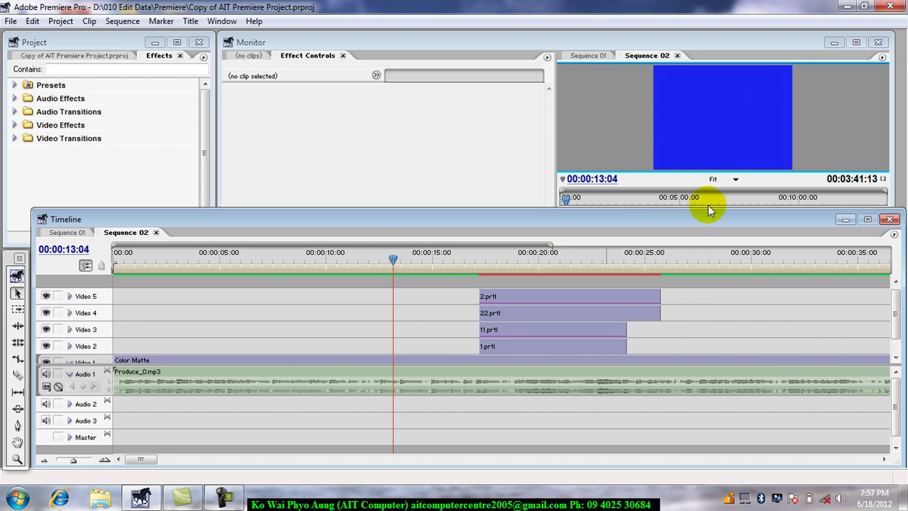
{"action": "key", "text": "space"}
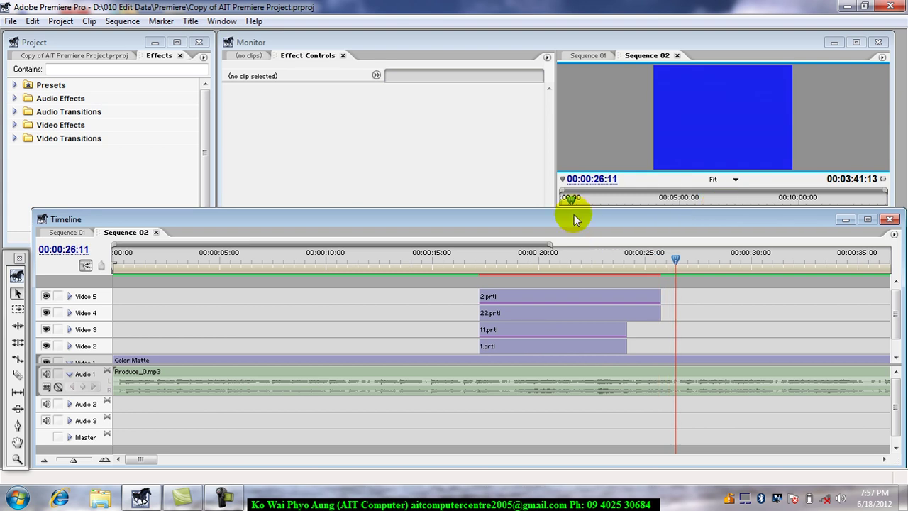
{"action": "left_click_drag", "start_coordinate": [532, 217], "coordinate": [530, 278]}
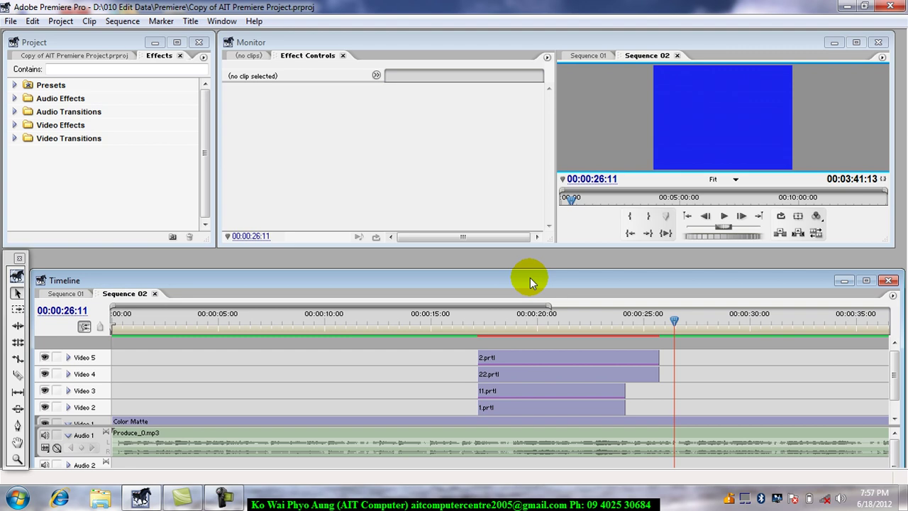
{"action": "left_click", "coordinate": [50, 56]}
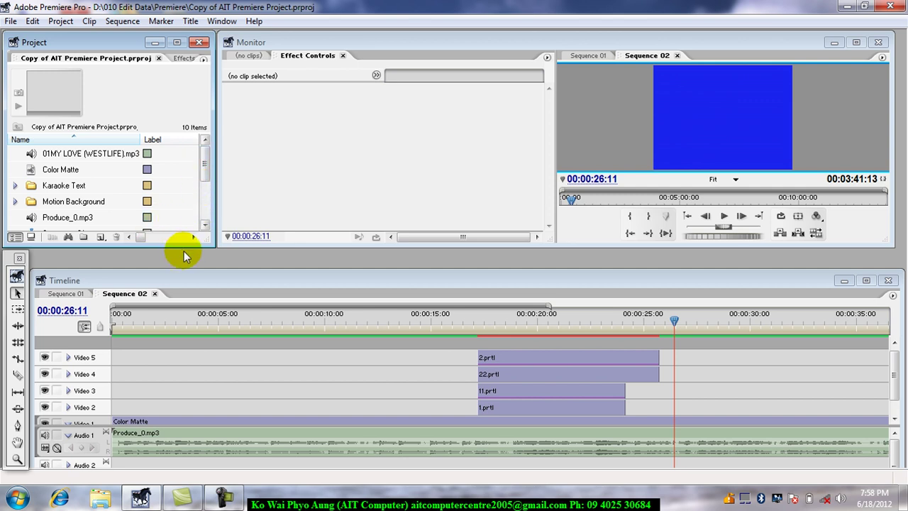
Create a new Sequence 03 with 5 video tracks
{"action": "left_click", "coordinate": [11, 21]}
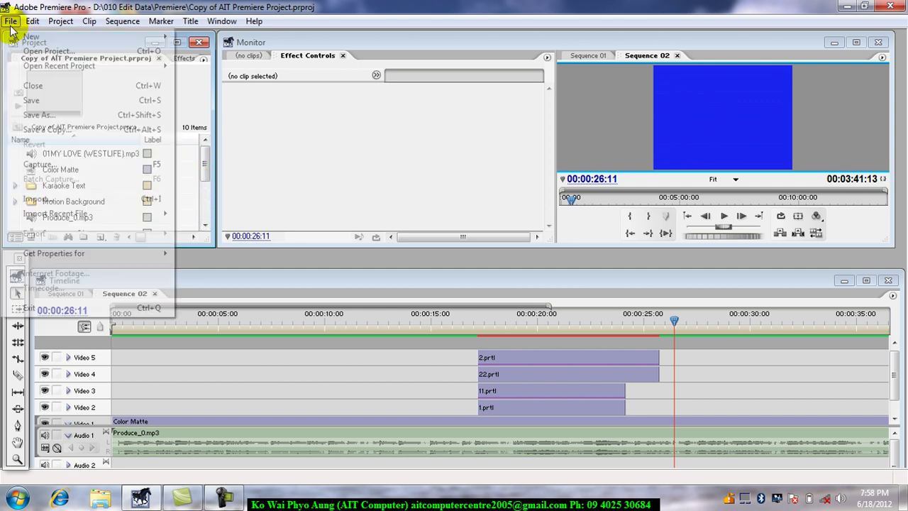
{"action": "mouse_move", "coordinate": [15, 37]}
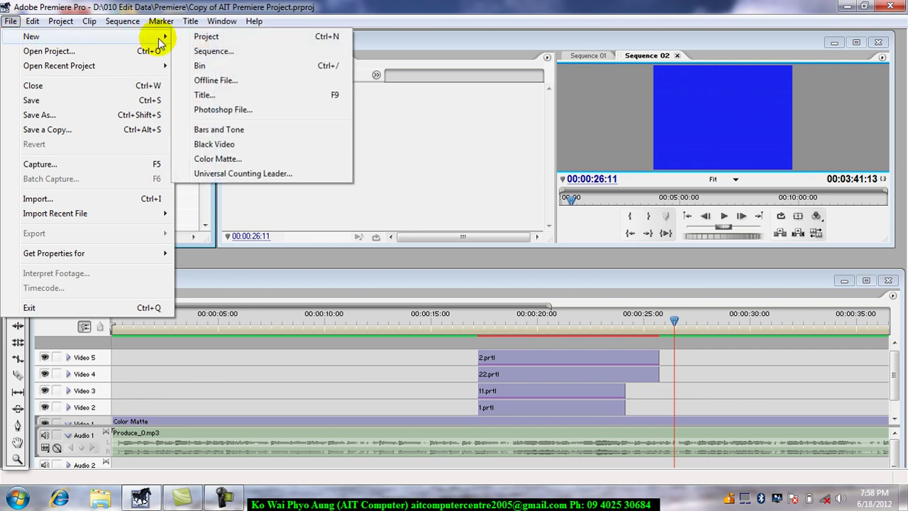
{"action": "left_click", "coordinate": [211, 53]}
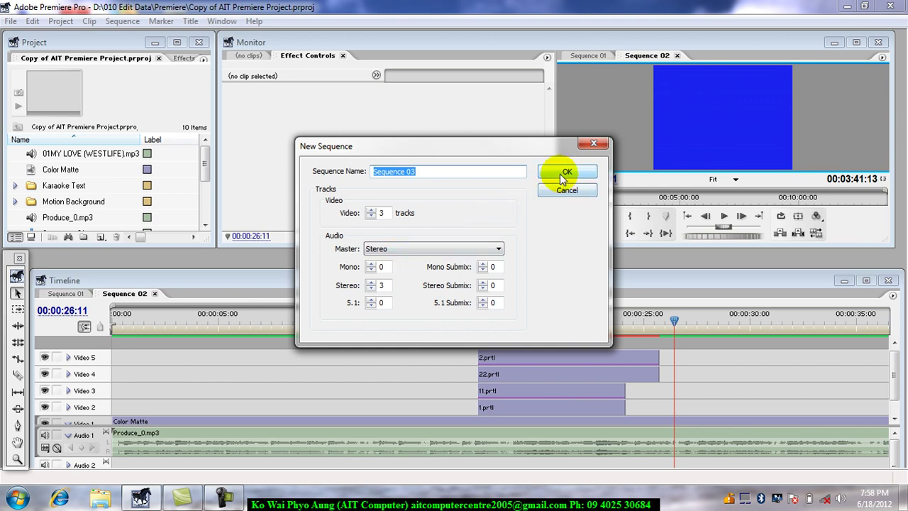
{"action": "left_click", "coordinate": [371, 210]}
{"action": "left_click", "coordinate": [371, 210]}
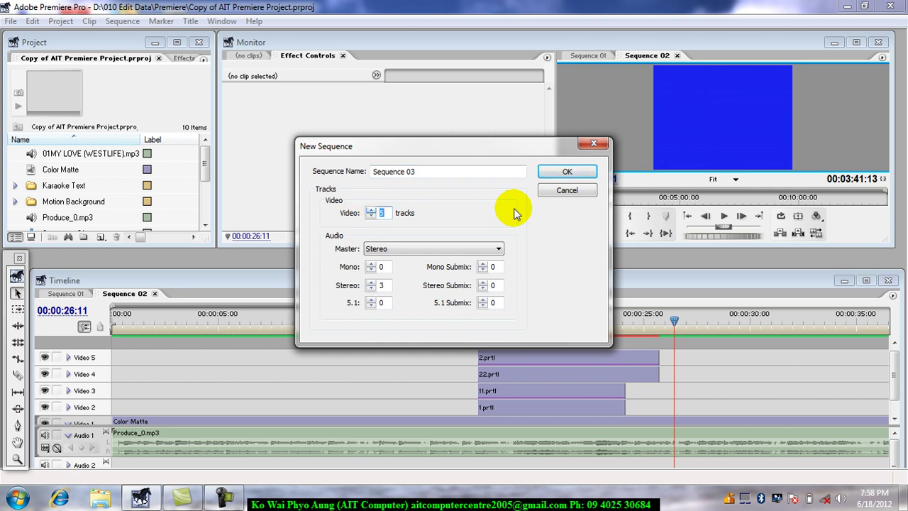
{"action": "left_click", "coordinate": [554, 173]}
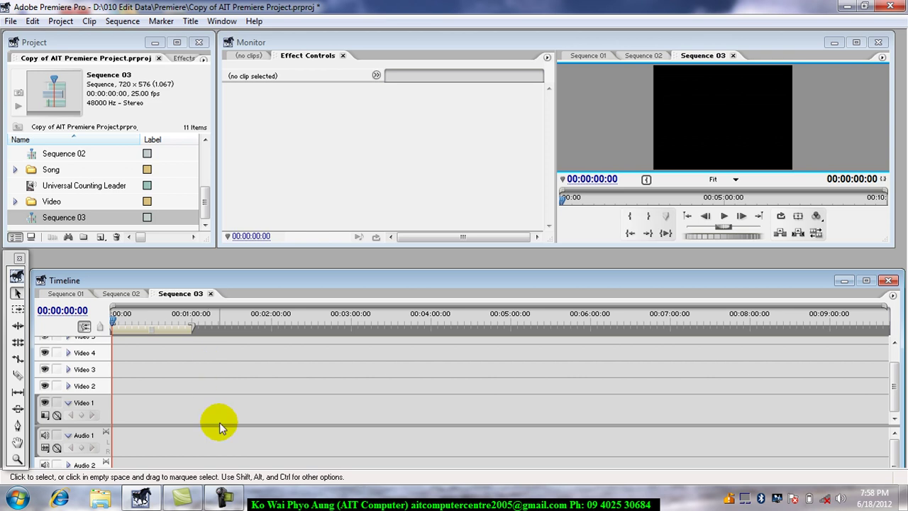
Start a new Color Matte and pick the bright blue 0F0FF2
{"action": "left_click", "coordinate": [204, 198]}
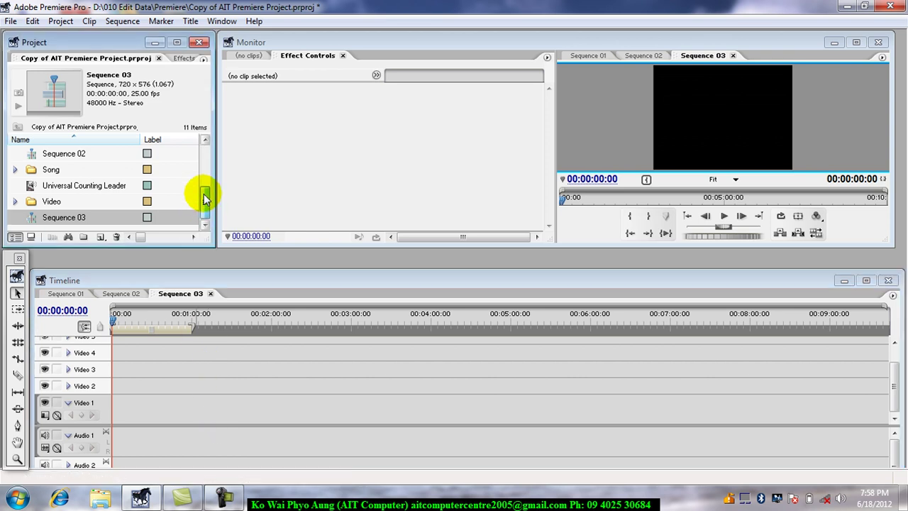
{"action": "left_click", "coordinate": [204, 141]}
{"action": "left_click", "coordinate": [204, 141]}
{"action": "left_click", "coordinate": [204, 141]}
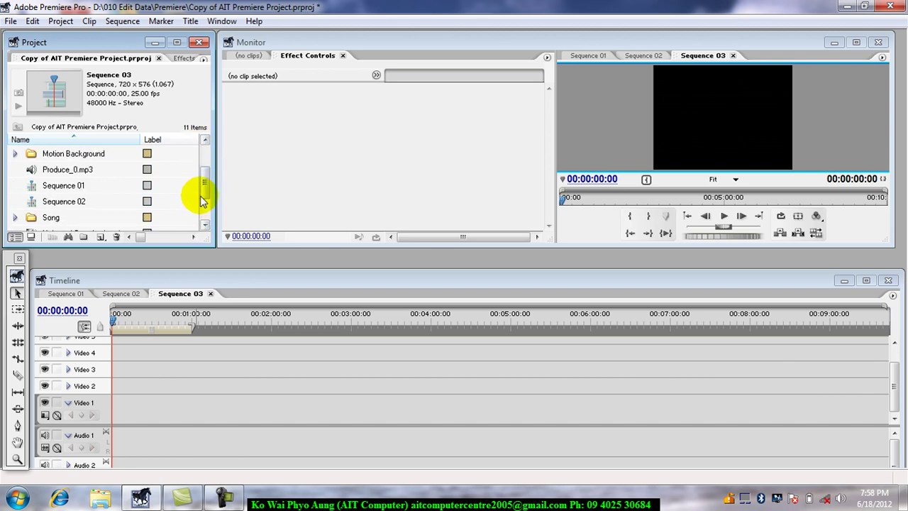
{"action": "right_click", "coordinate": [16, 190]}
{"action": "mouse_move", "coordinate": [56, 237]}
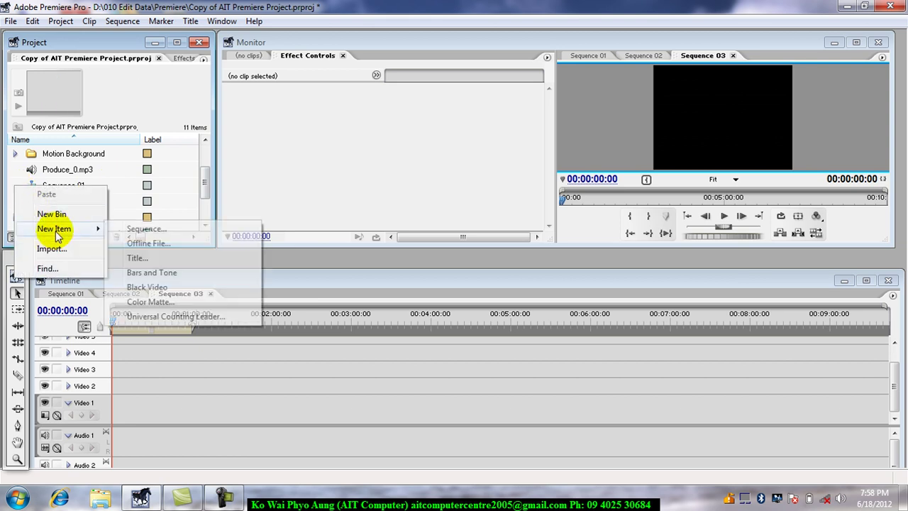
{"action": "left_click", "coordinate": [181, 302]}
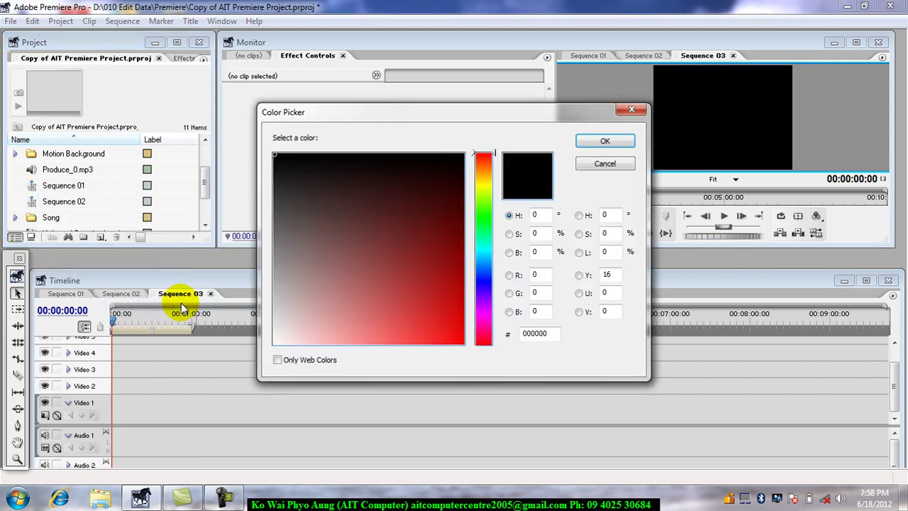
{"action": "left_click", "coordinate": [483, 281]}
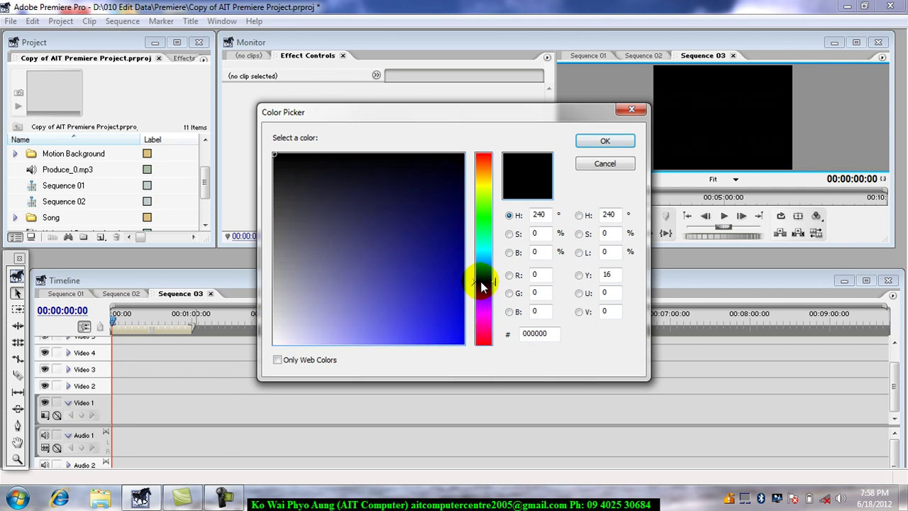
{"action": "left_click", "coordinate": [454, 334]}
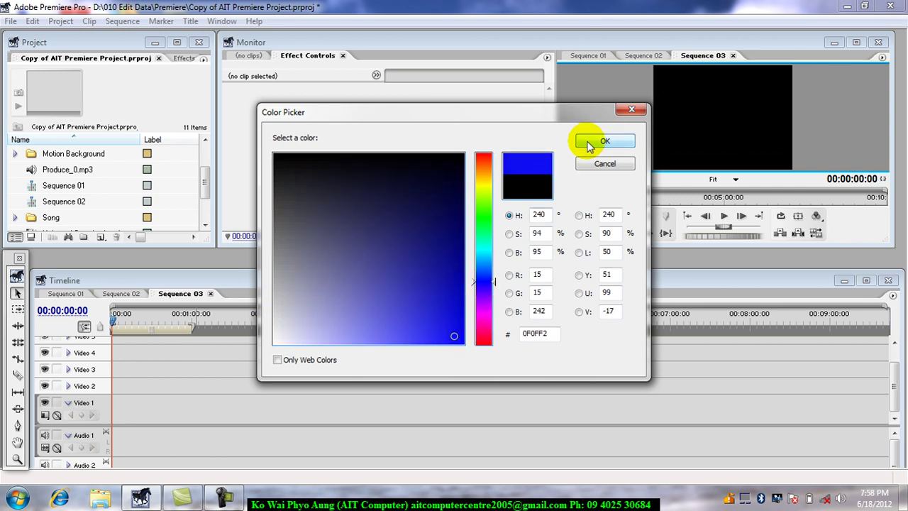
{"action": "left_click", "coordinate": [588, 143]}
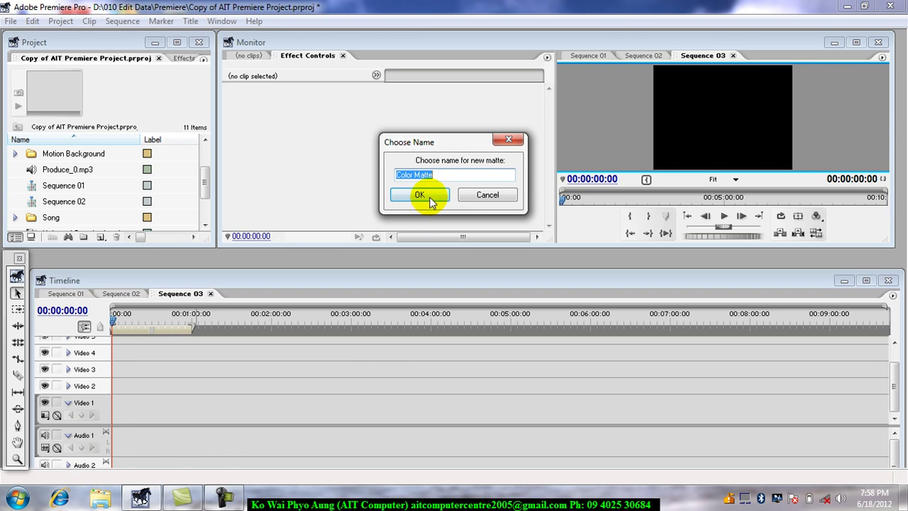
Name the matte 'Color Matte Blue' and add it to the project
{"action": "left_click", "coordinate": [449, 176]}
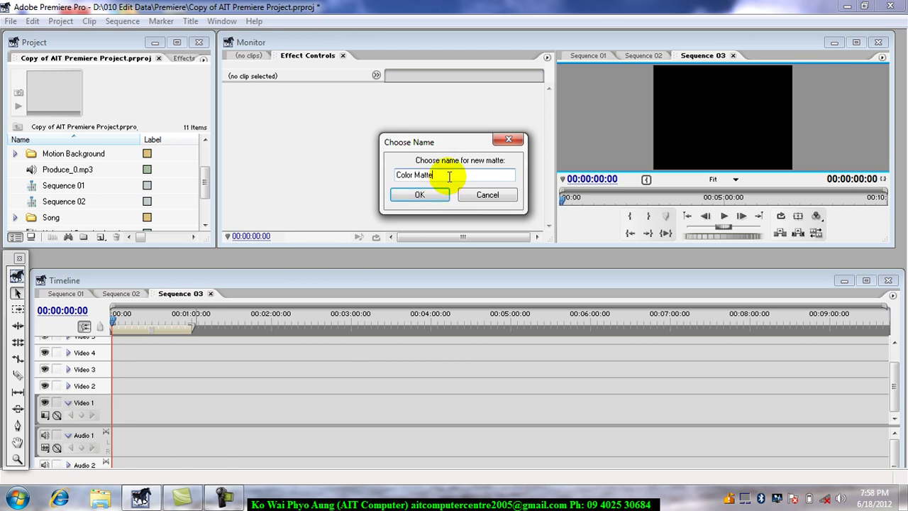
{"action": "type", "text": "N"}
{"action": "key", "text": "BackSpace"}
{"action": "type", "text": "Blue"}
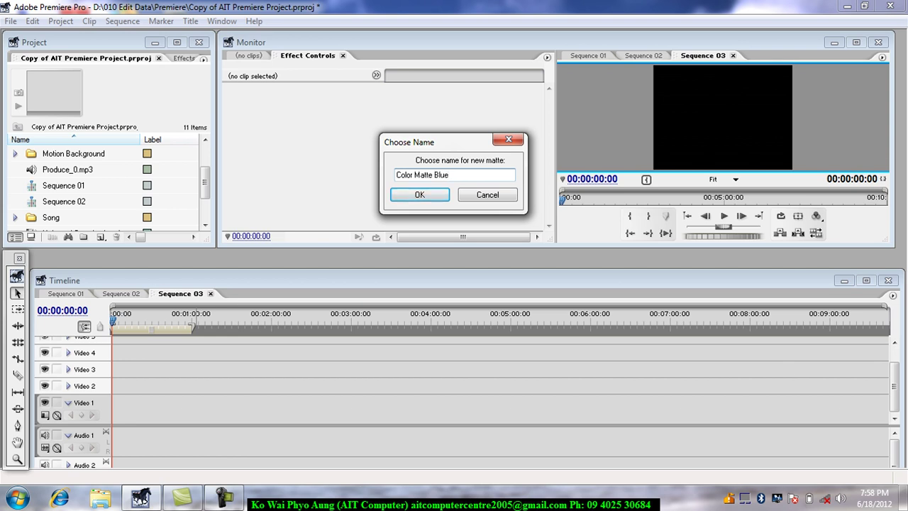
{"action": "left_click", "coordinate": [417, 195]}
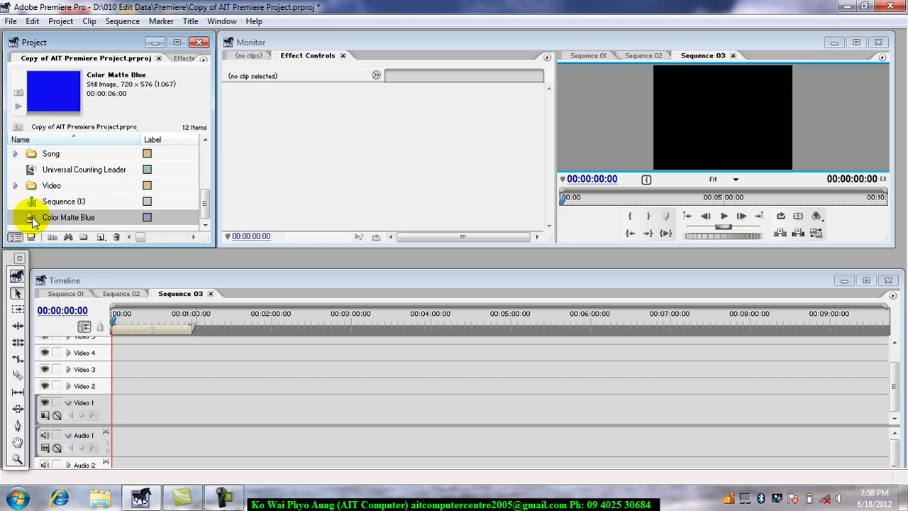
Place Color Matte Blue on Video 1 and stretch it to about 4:06
{"action": "left_click_drag", "start_coordinate": [32, 217], "coordinate": [115, 411]}
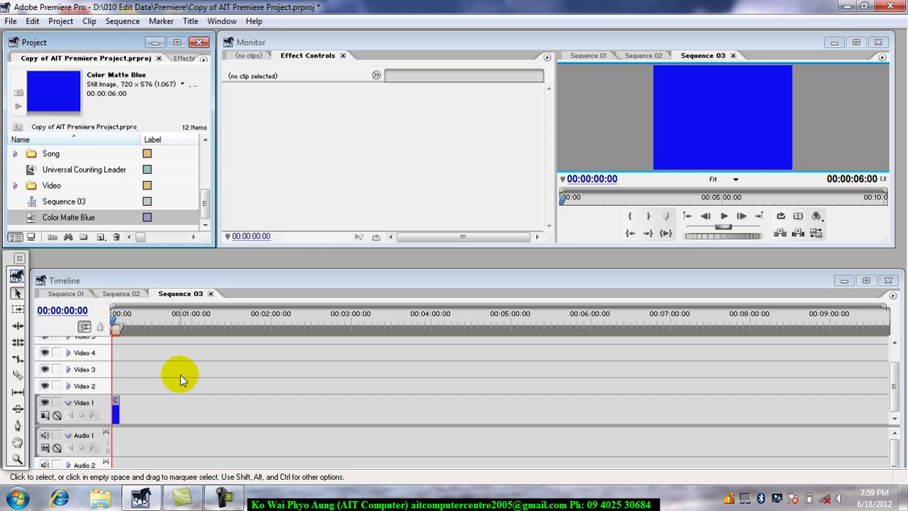
{"action": "key", "text": "="}
{"action": "key", "text": "="}
{"action": "key", "text": "="}
{"action": "key", "text": "="}
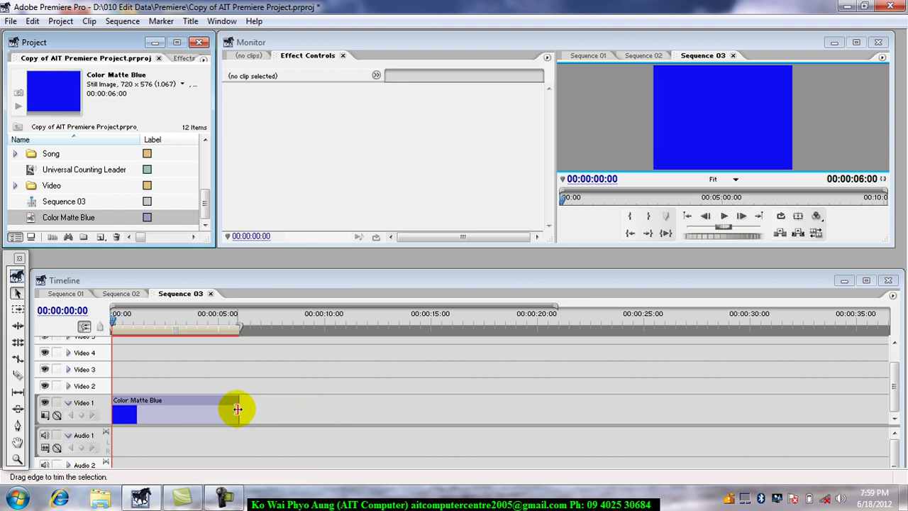
{"action": "left_click_drag", "start_coordinate": [238, 410], "coordinate": [704, 409]}
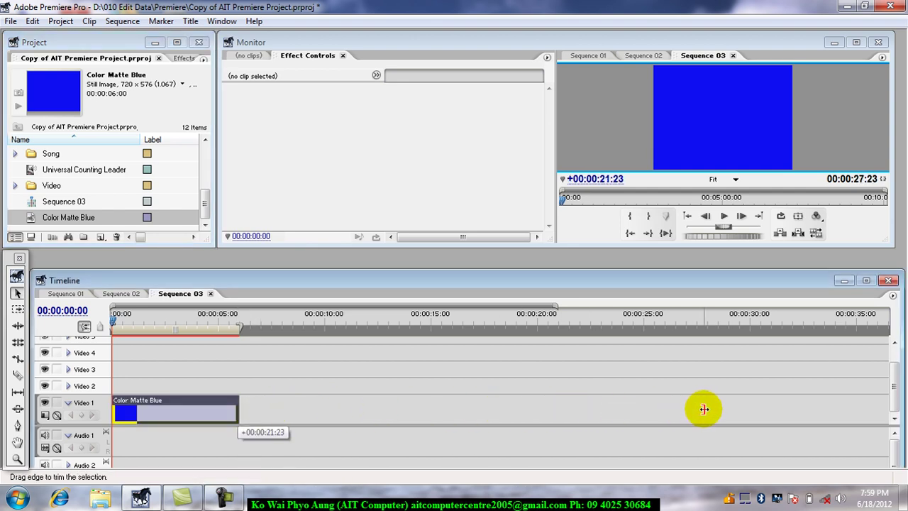
{"action": "key", "text": "minus"}
{"action": "key", "text": "minus"}
{"action": "key", "text": "minus"}
{"action": "key", "text": "minus"}
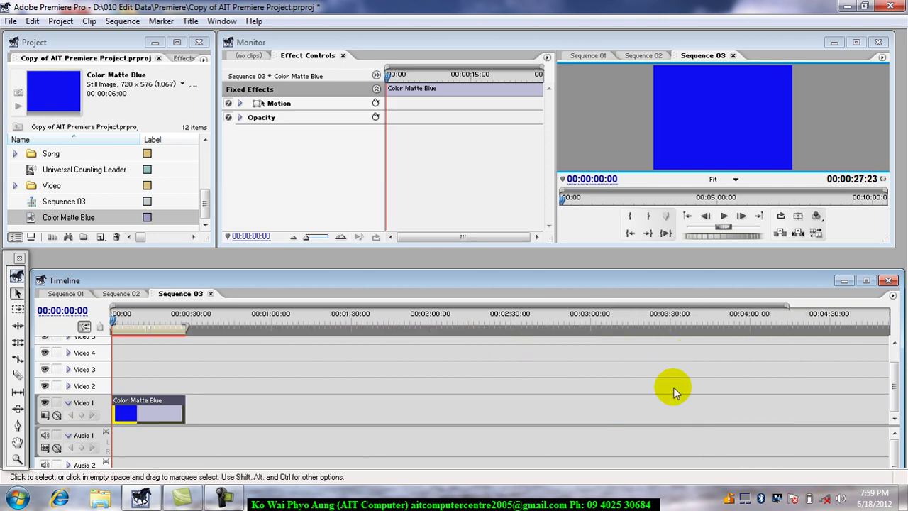
{"action": "left_click_drag", "start_coordinate": [185, 409], "coordinate": [765, 410]}
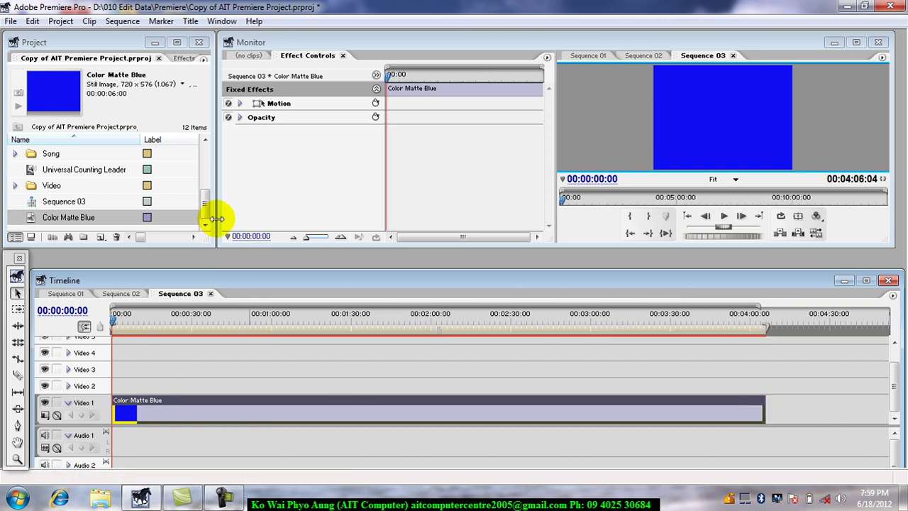
Scroll down the Project panel's clip list
{"action": "left_click", "coordinate": [204, 217]}
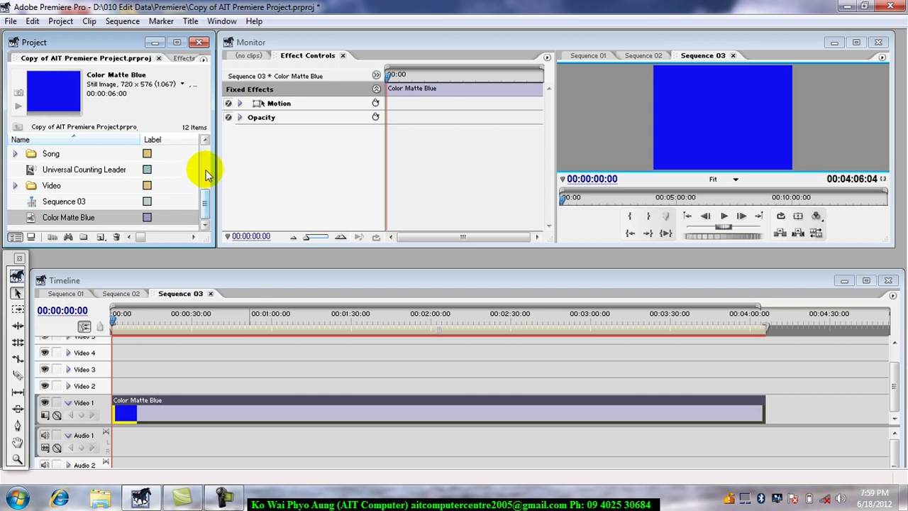
{"action": "left_click", "coordinate": [205, 142]}
{"action": "left_click", "coordinate": [205, 142]}
{"action": "left_click", "coordinate": [206, 142]}
{"action": "left_click", "coordinate": [205, 142]}
Add Produce_0.mp3 to Audio 1 and trim the blue matte to end with the song
{"action": "mouse_move", "coordinate": [29, 172]}
{"action": "left_mouse_down"}
{"action": "mouse_move", "coordinate": [141, 437]}
{"action": "mouse_move", "coordinate": [118, 453]}
{"action": "left_mouse_up"}
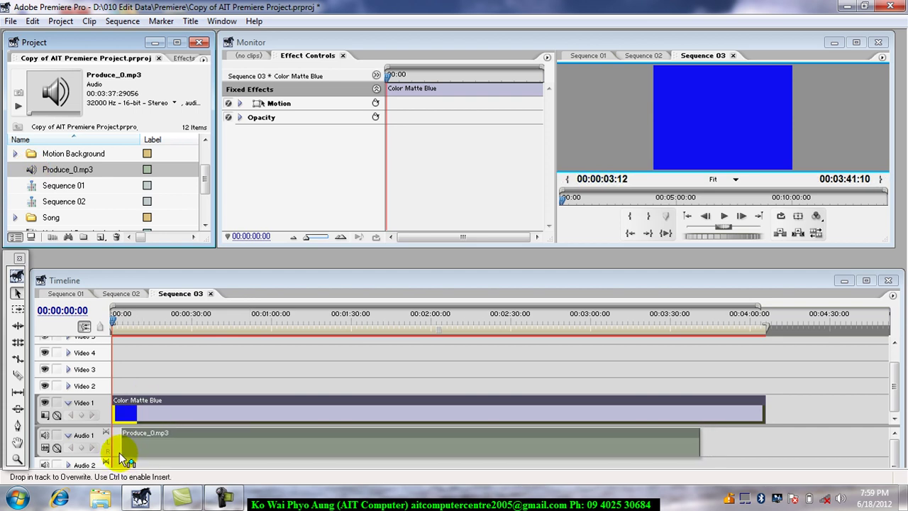
{"action": "left_click", "coordinate": [690, 411]}
{"action": "left_click_drag", "start_coordinate": [765, 409], "coordinate": [688, 412]}
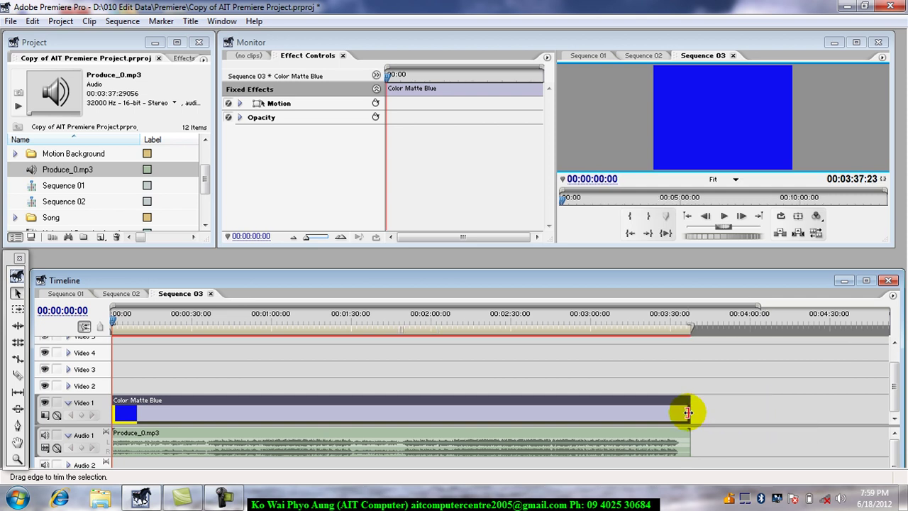
Scrub the playhead along the ruler, ending at 00:01:09:13
{"action": "left_click", "coordinate": [141, 323]}
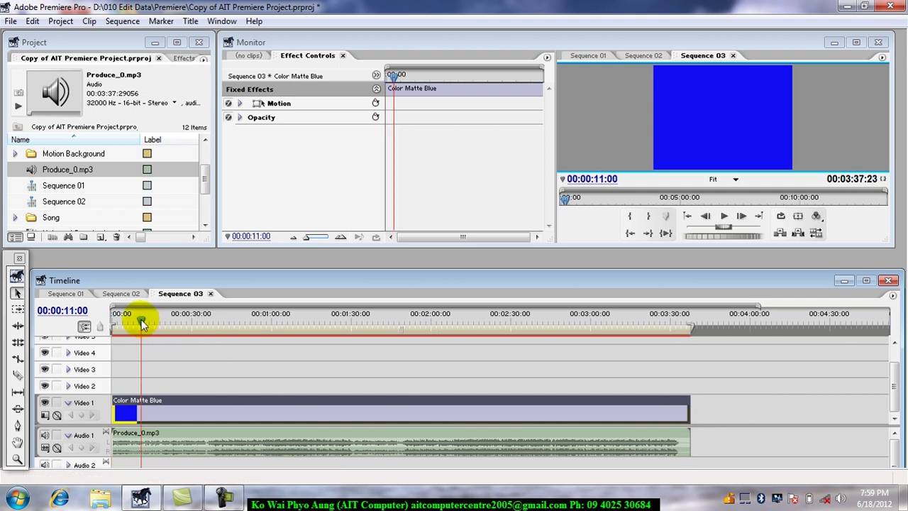
{"action": "left_click_drag", "start_coordinate": [142, 323], "coordinate": [120, 323]}
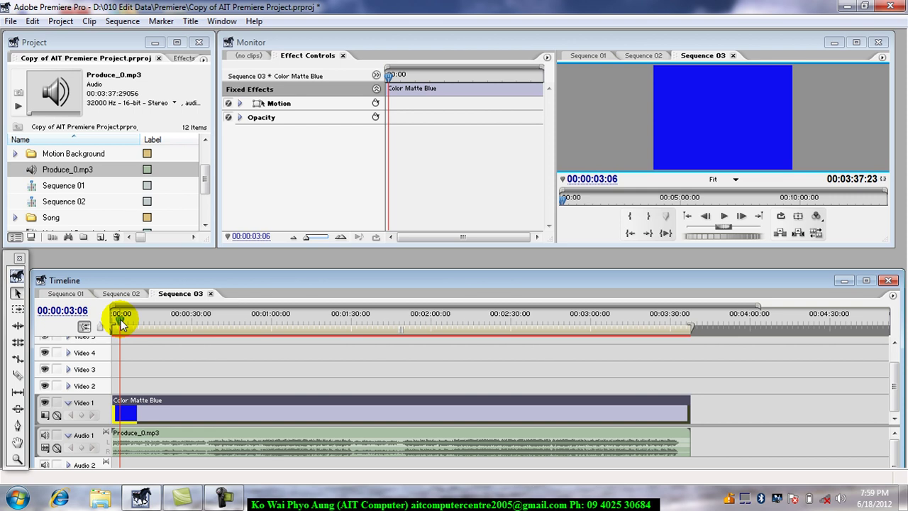
{"action": "left_click_drag", "start_coordinate": [120, 323], "coordinate": [298, 327]}
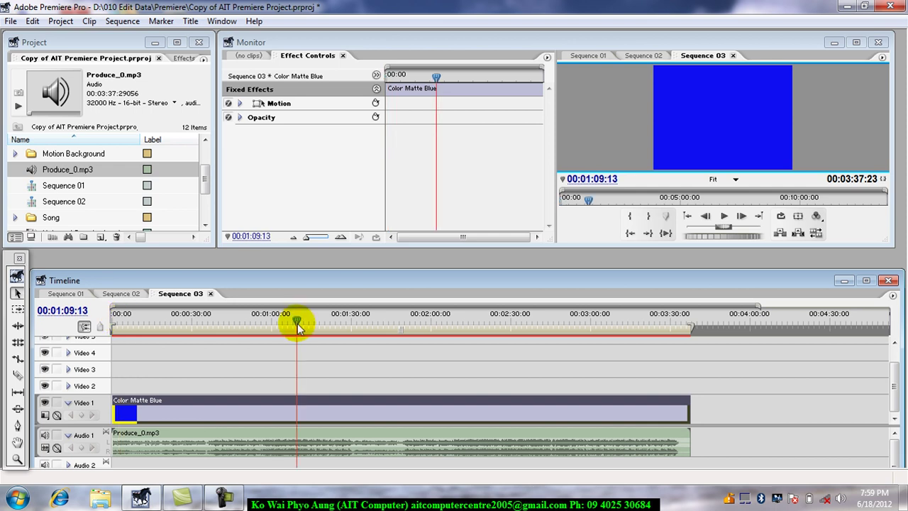
Create a new bin named 'Karaoke Title' and open it
{"action": "left_click", "coordinate": [12, 24]}
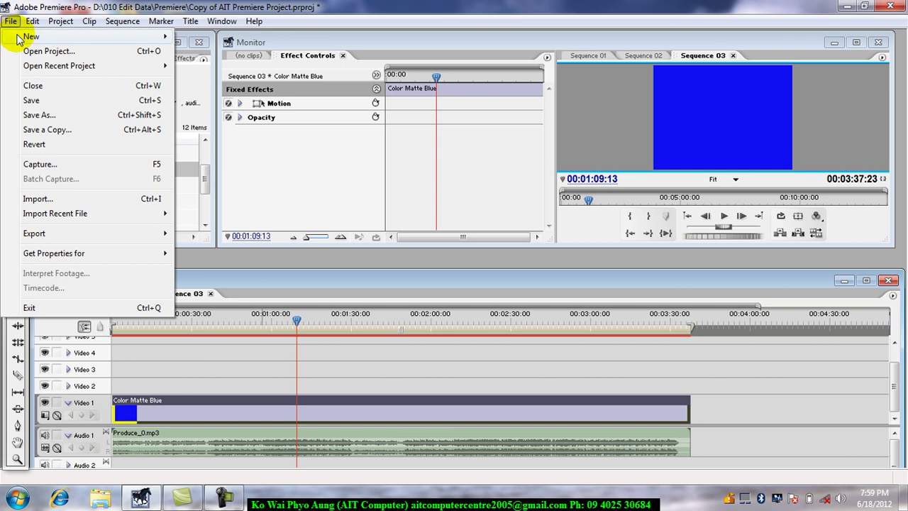
{"action": "mouse_move", "coordinate": [19, 39]}
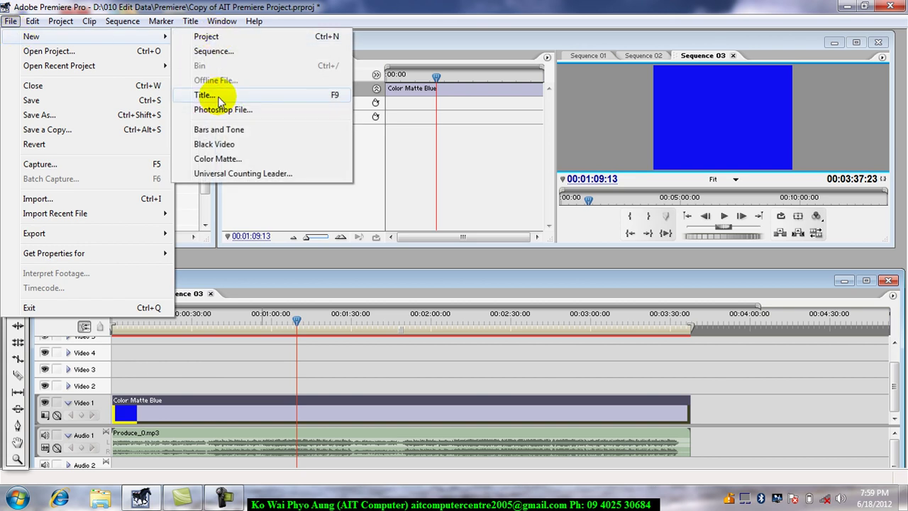
{"action": "left_click", "coordinate": [434, 10]}
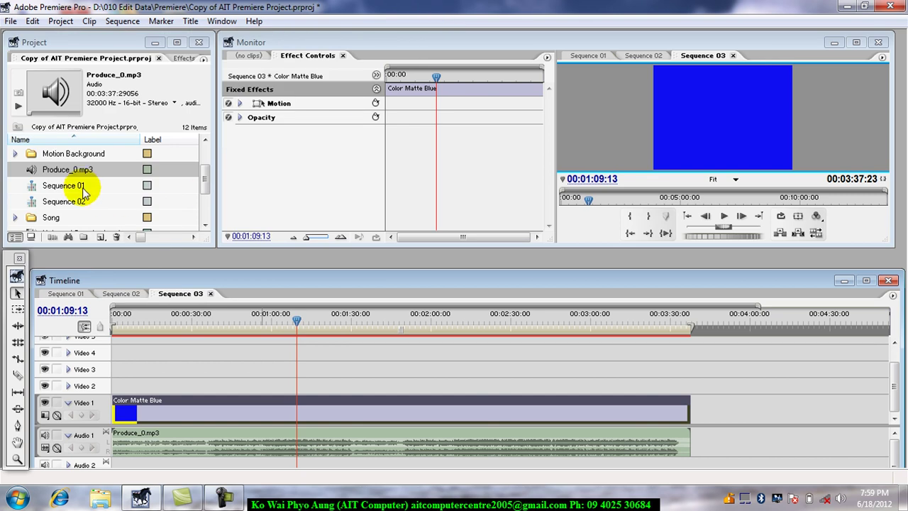
{"action": "left_click", "coordinate": [203, 178]}
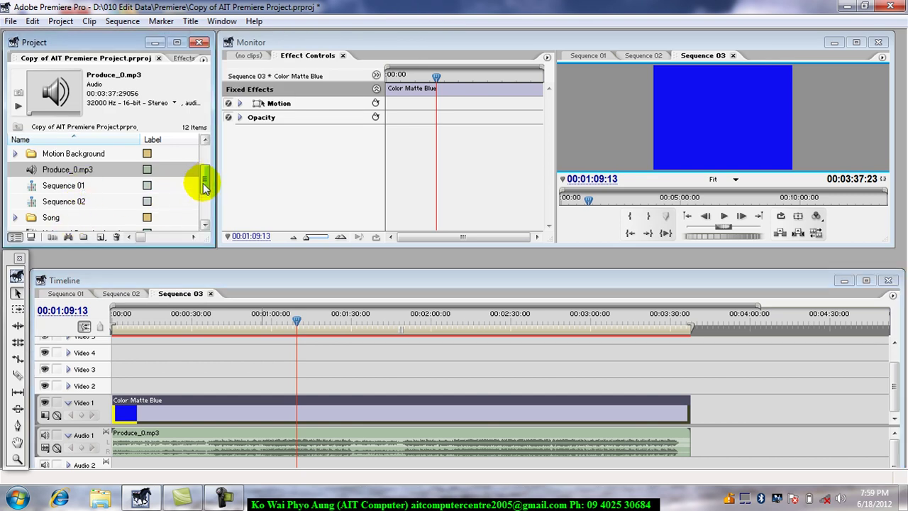
{"action": "left_click", "coordinate": [206, 226]}
{"action": "left_click", "coordinate": [205, 225]}
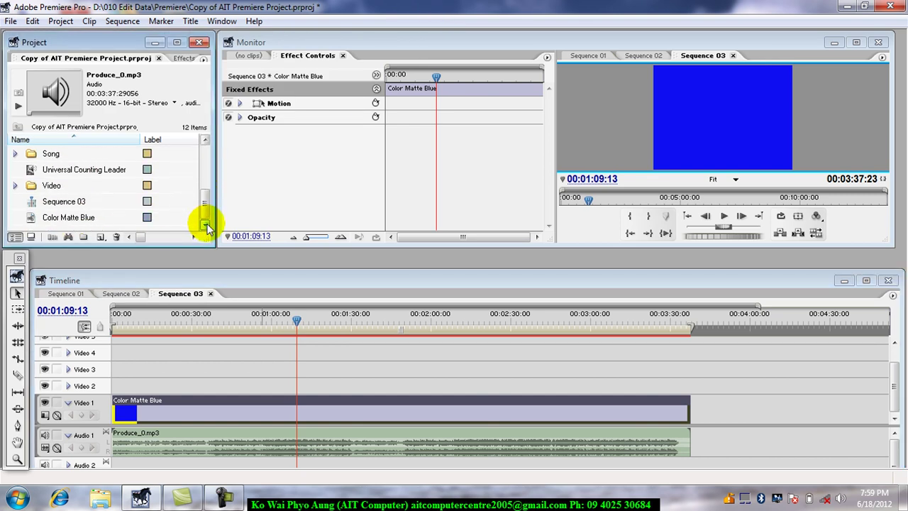
{"action": "left_click", "coordinate": [84, 238]}
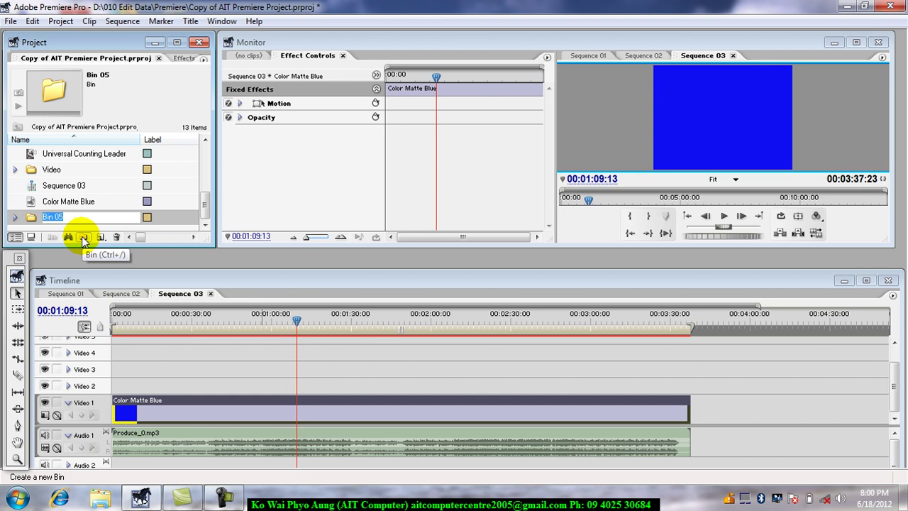
{"action": "type", "text": "Ka"}
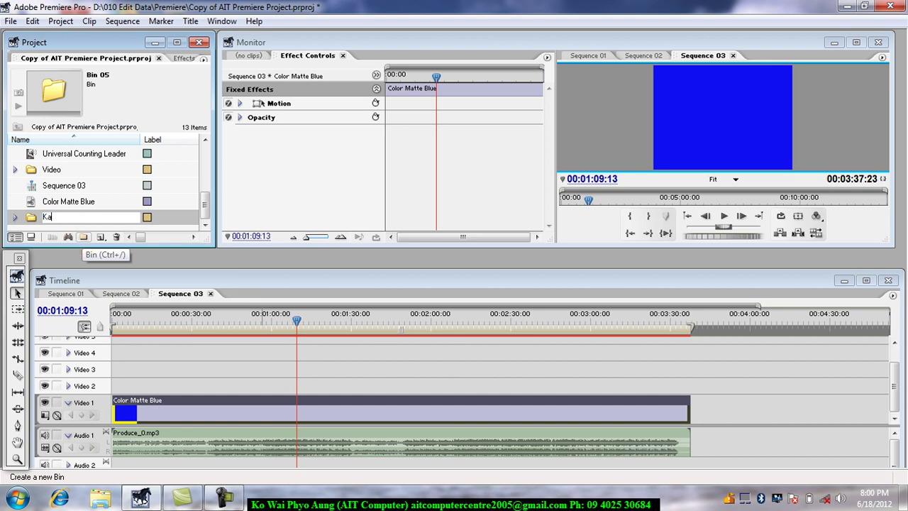
{"action": "type", "text": "raoke "}
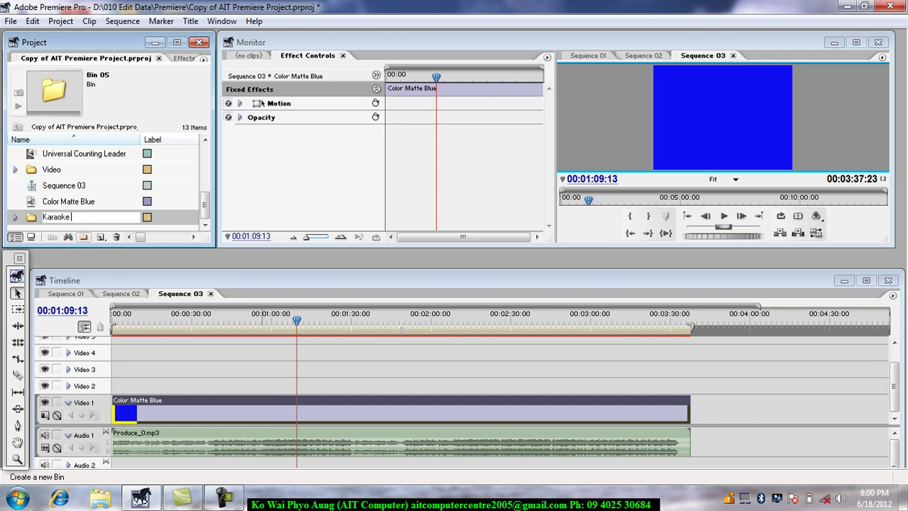
{"action": "type", "text": "Title"}
{"action": "key", "text": "Return"}
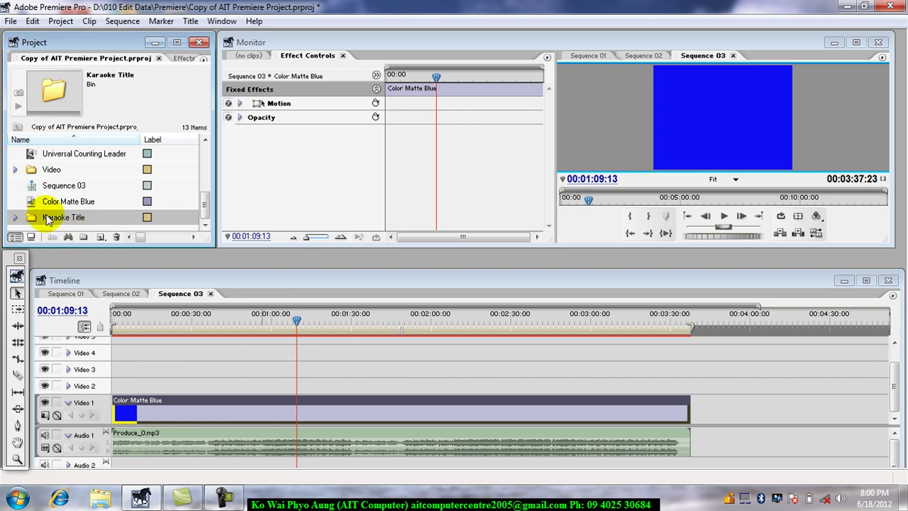
{"action": "double_click", "coordinate": [31, 217]}
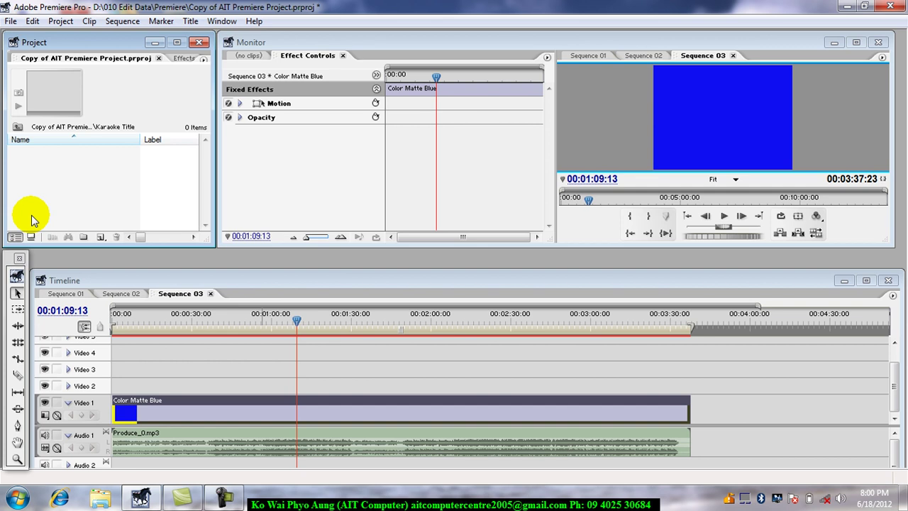
Add a new title in the Karaoke Title bin, opening Title Designer Untitled1
{"action": "right_click", "coordinate": [43, 171]}
{"action": "mouse_move", "coordinate": [85, 216]}
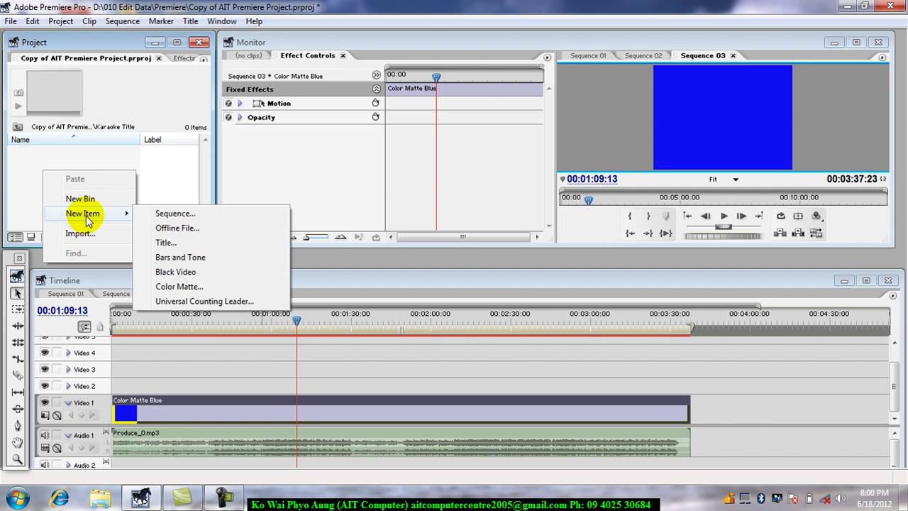
{"action": "left_click", "coordinate": [165, 243]}
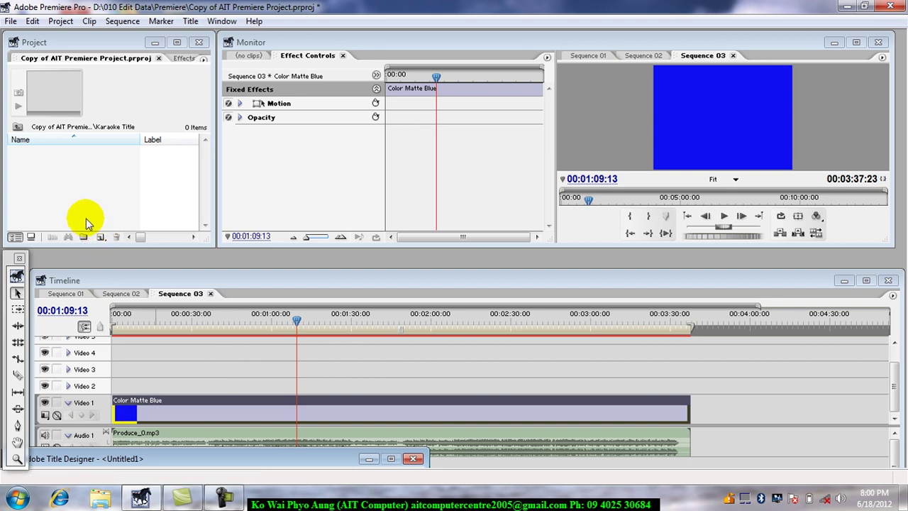
{"action": "left_click", "coordinate": [11, 21]}
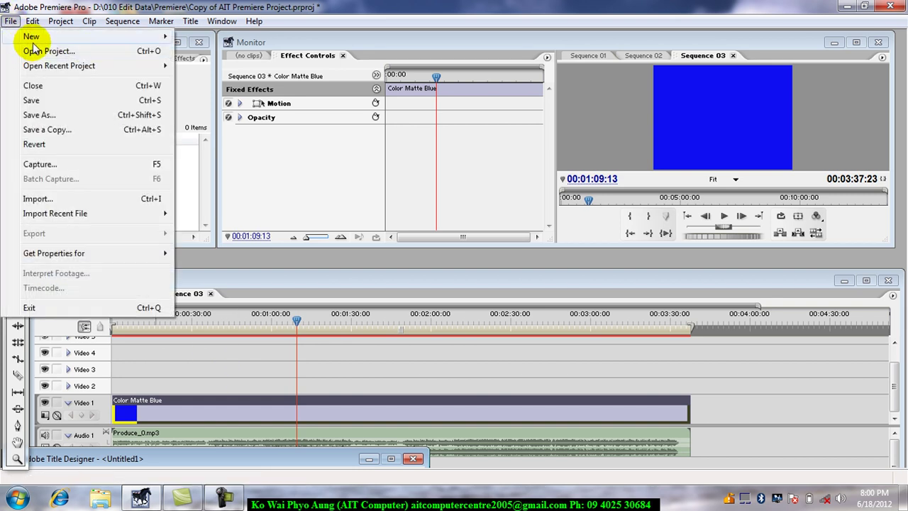
Create a second title, Untitled2, and start horizontal text near the frame's lower left
{"action": "mouse_move", "coordinate": [34, 44]}
{"action": "left_click", "coordinate": [197, 93]}
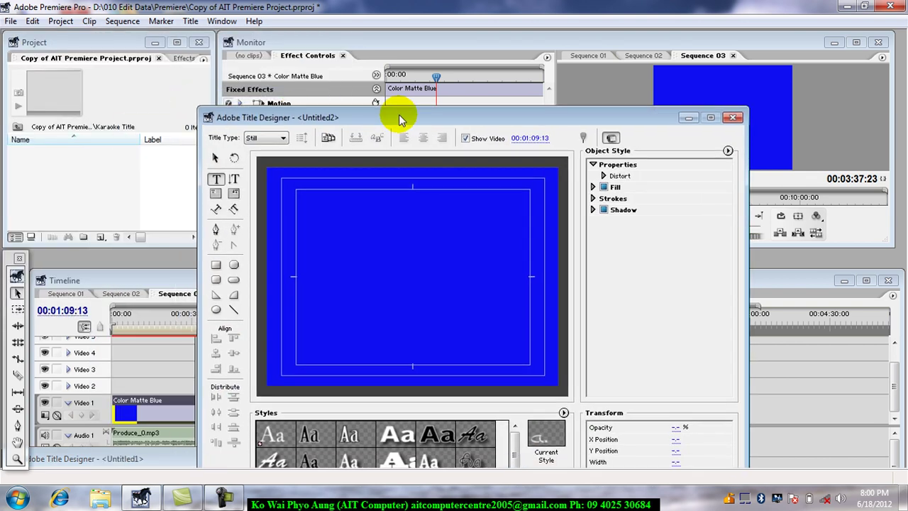
{"action": "left_click_drag", "start_coordinate": [292, 138], "coordinate": [347, 55]}
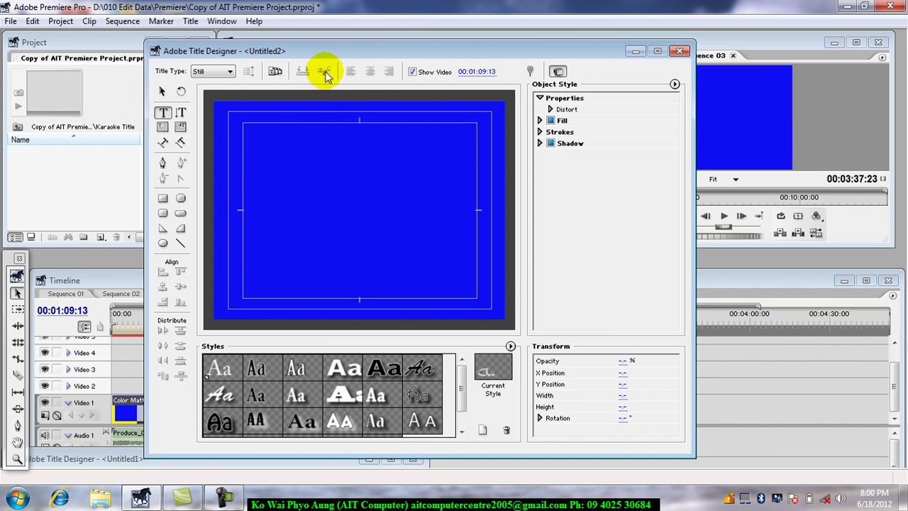
{"action": "left_click", "coordinate": [161, 117]}
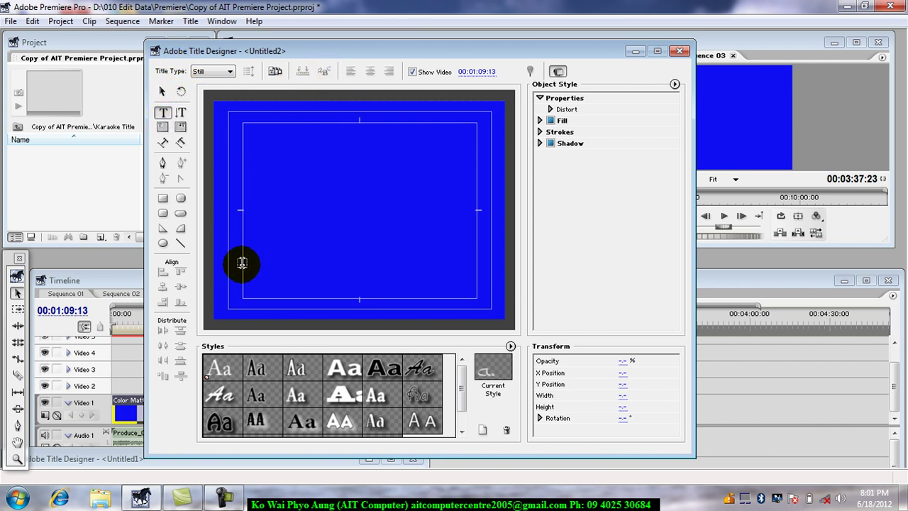
{"action": "left_click", "coordinate": [242, 263]}
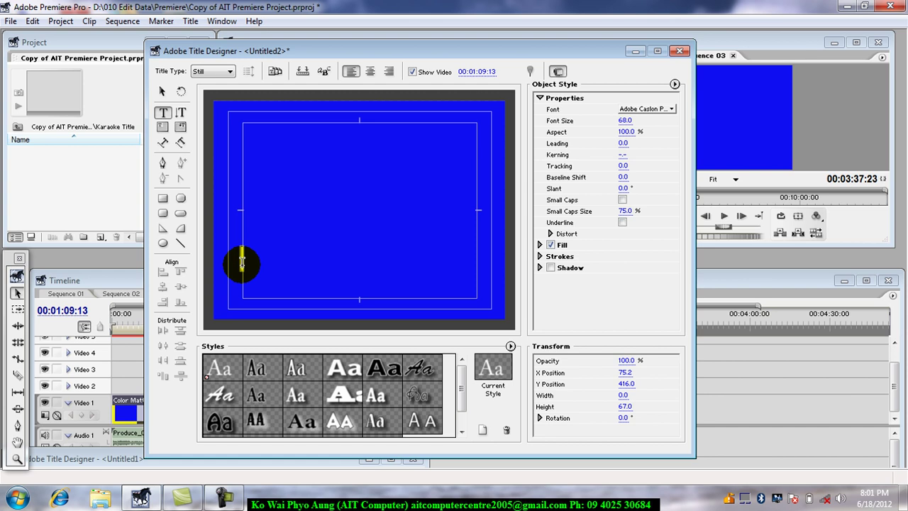
{"action": "left_click", "coordinate": [323, 74]}
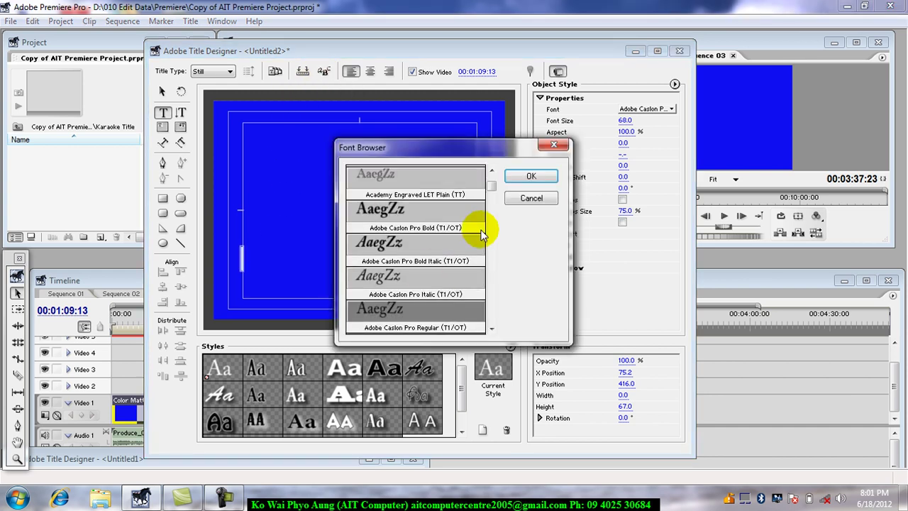
{"action": "left_click_drag", "start_coordinate": [495, 188], "coordinate": [495, 250]}
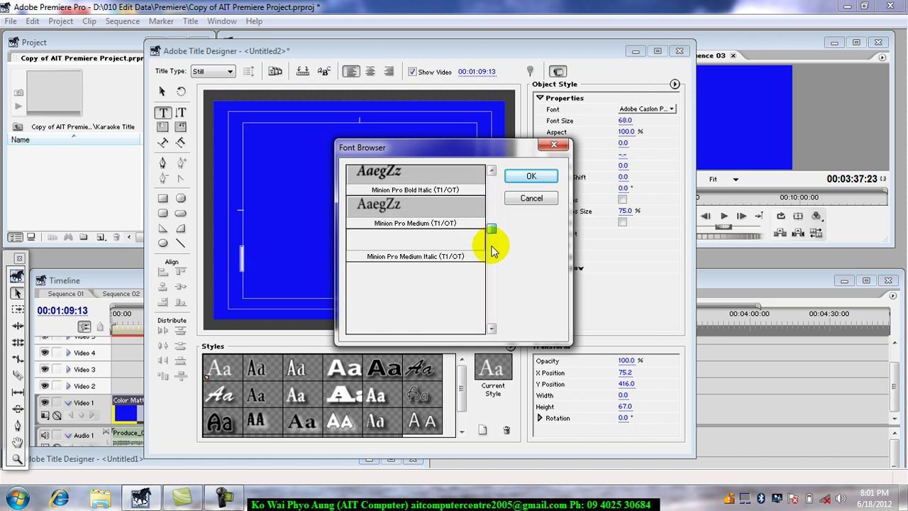
{"action": "left_click_drag", "start_coordinate": [493, 250], "coordinate": [493, 291]}
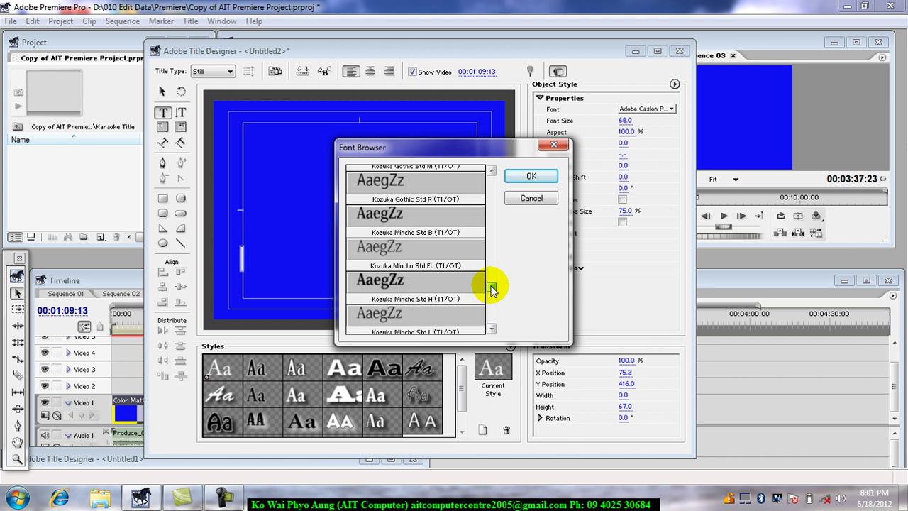
{"action": "left_click_drag", "start_coordinate": [493, 288], "coordinate": [493, 301]}
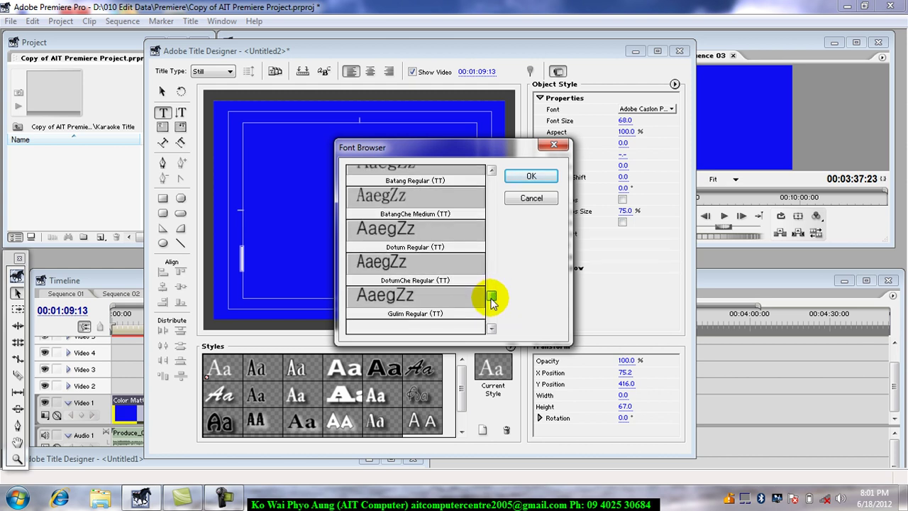
{"action": "left_click_drag", "start_coordinate": [493, 300], "coordinate": [492, 334]}
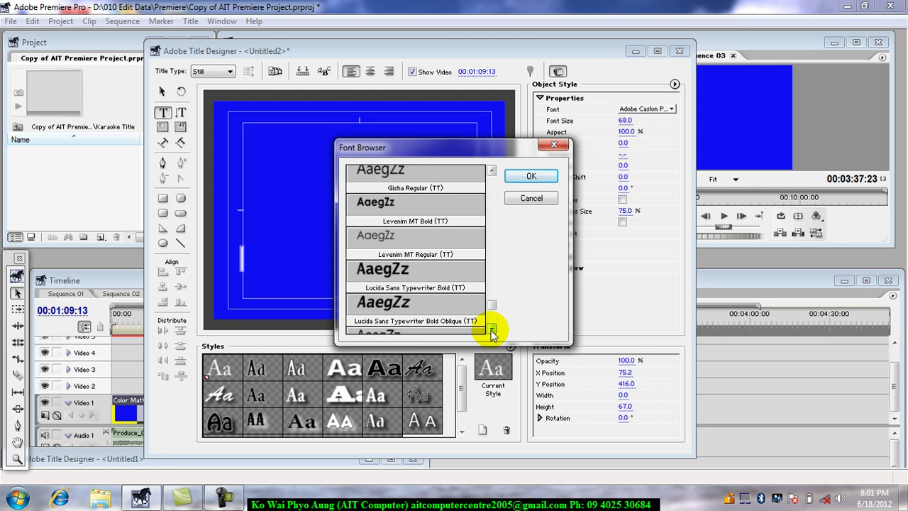
{"action": "left_click", "coordinate": [493, 330]}
{"action": "left_click", "coordinate": [492, 329]}
{"action": "left_click", "coordinate": [492, 329]}
{"action": "left_click", "coordinate": [492, 330]}
{"action": "left_click_drag", "start_coordinate": [493, 332], "coordinate": [493, 332]}
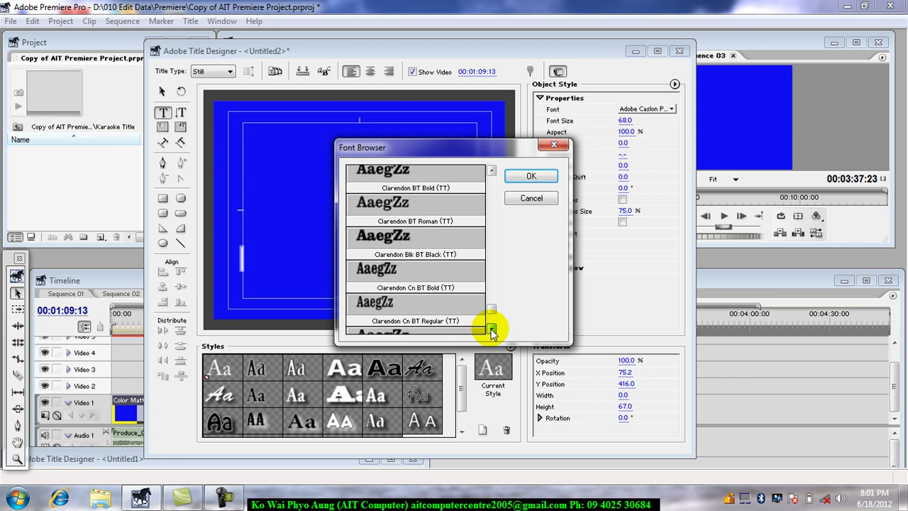
{"action": "left_click", "coordinate": [492, 330]}
{"action": "left_click", "coordinate": [492, 329]}
{"action": "left_click", "coordinate": [492, 330]}
{"action": "left_click", "coordinate": [492, 330]}
{"action": "left_click", "coordinate": [493, 330]}
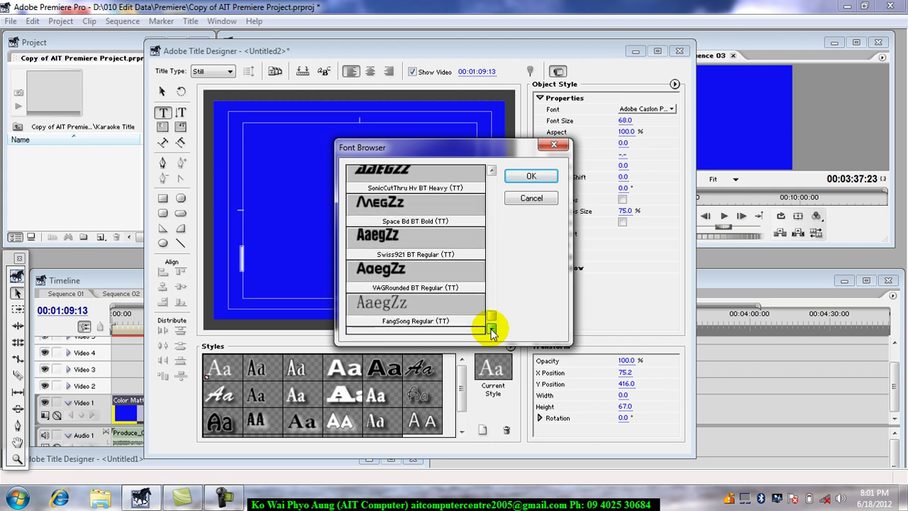
{"action": "left_click", "coordinate": [492, 330]}
{"action": "left_click", "coordinate": [492, 329]}
{"action": "left_click", "coordinate": [493, 330]}
{"action": "left_click", "coordinate": [492, 330]}
{"action": "left_click", "coordinate": [493, 330]}
{"action": "left_click", "coordinate": [492, 330]}
{"action": "left_click", "coordinate": [492, 330]}
{"action": "left_click", "coordinate": [492, 330]}
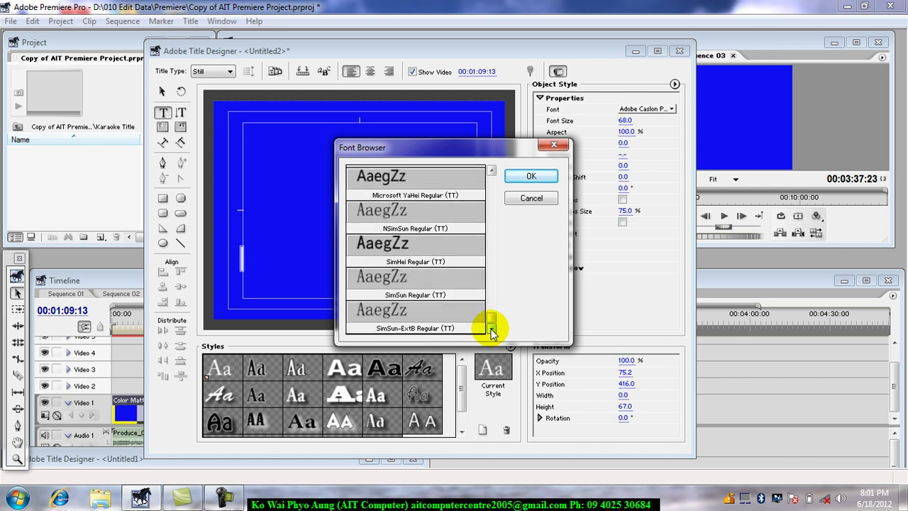
{"action": "left_click", "coordinate": [493, 330]}
{"action": "left_click", "coordinate": [492, 330]}
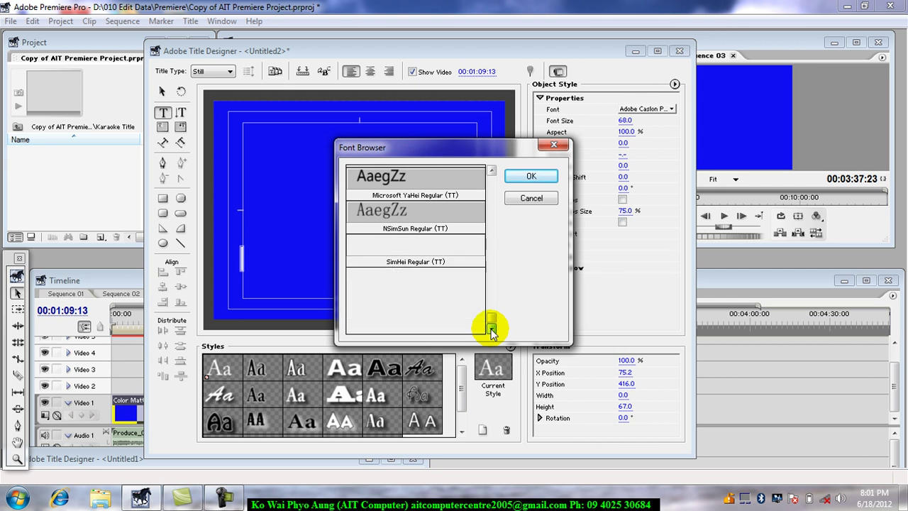
{"action": "left_click_drag", "start_coordinate": [491, 329], "coordinate": [493, 294]}
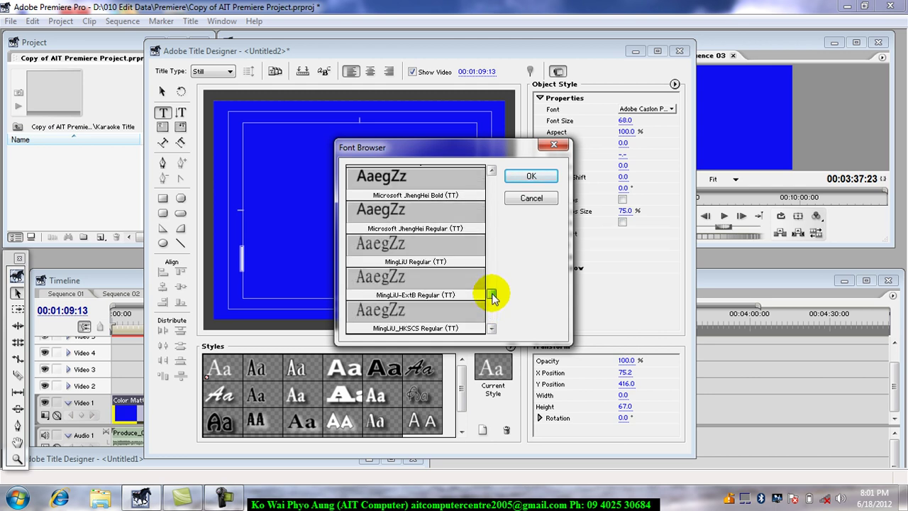
{"action": "left_click_drag", "start_coordinate": [493, 298], "coordinate": [494, 226]}
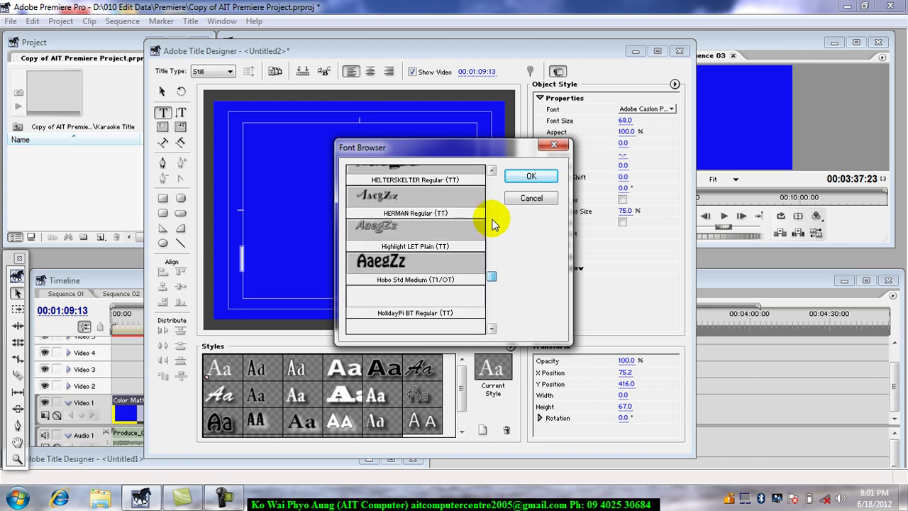
{"action": "left_click", "coordinate": [492, 328]}
{"action": "left_click", "coordinate": [491, 329]}
{"action": "left_click", "coordinate": [492, 329]}
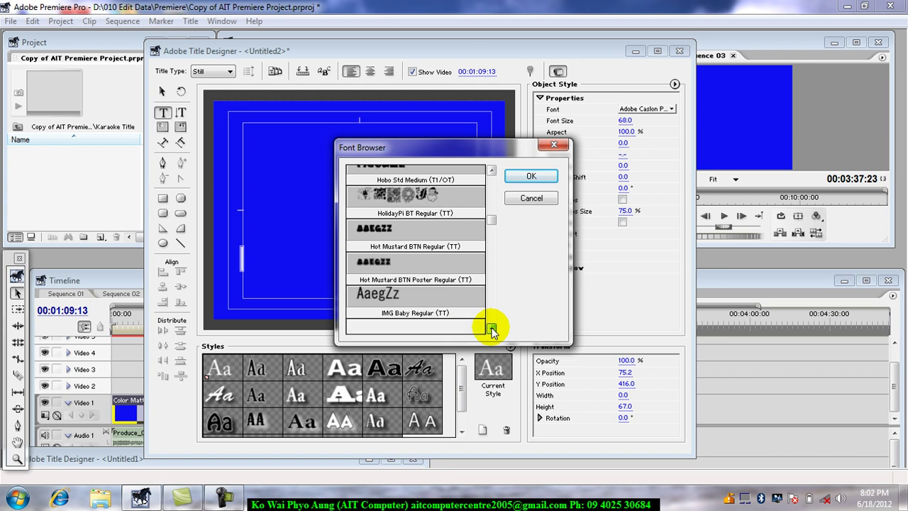
{"action": "left_click", "coordinate": [491, 328]}
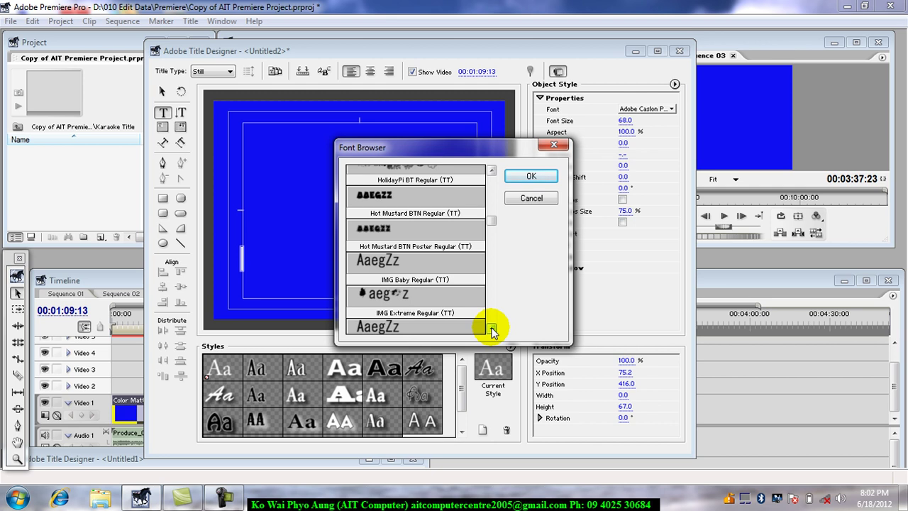
{"action": "left_click", "coordinate": [492, 328]}
{"action": "left_click", "coordinate": [492, 328]}
{"action": "left_click", "coordinate": [491, 328]}
{"action": "left_click", "coordinate": [491, 328]}
{"action": "left_click", "coordinate": [491, 328]}
{"action": "left_click", "coordinate": [491, 329]}
{"action": "left_click", "coordinate": [492, 329]}
{"action": "left_click", "coordinate": [492, 329]}
{"action": "left_click", "coordinate": [492, 329]}
{"action": "left_click", "coordinate": [492, 329]}
{"action": "left_click", "coordinate": [492, 329]}
{"action": "left_click", "coordinate": [492, 329]}
{"action": "left_click", "coordinate": [491, 328]}
{"action": "left_click", "coordinate": [491, 328]}
{"action": "left_click", "coordinate": [492, 329]}
{"action": "left_click", "coordinate": [492, 328]}
{"action": "left_click", "coordinate": [491, 329]}
{"action": "left_click", "coordinate": [491, 328]}
{"action": "left_click", "coordinate": [491, 329]}
{"action": "left_click", "coordinate": [491, 329]}
{"action": "left_click", "coordinate": [491, 328]}
{"action": "left_click", "coordinate": [491, 328]}
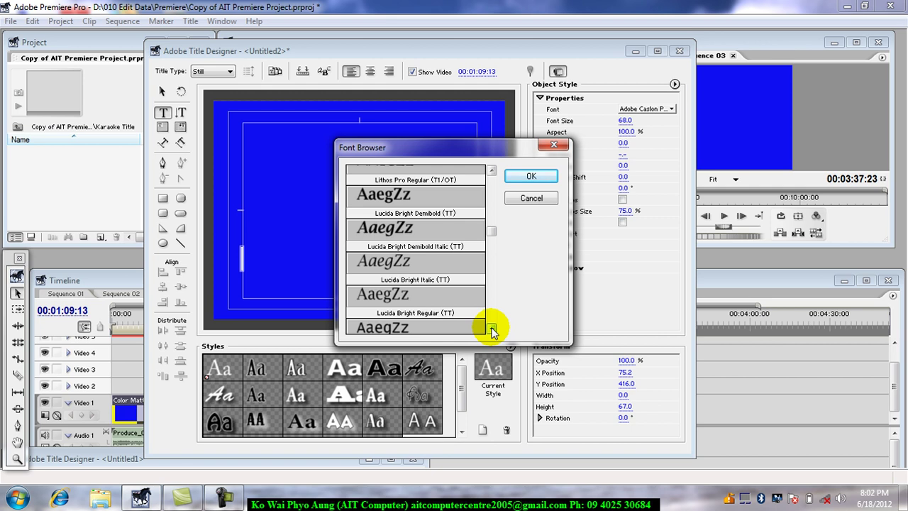
Choose the Myanmar font WinInnwa A in the Font Browser and confirm it
{"action": "left_click", "coordinate": [492, 328]}
{"action": "left_click", "coordinate": [491, 329]}
{"action": "left_click", "coordinate": [491, 329]}
{"action": "left_click", "coordinate": [492, 328]}
{"action": "left_click", "coordinate": [492, 329]}
{"action": "left_click", "coordinate": [491, 328]}
{"action": "left_click_drag", "start_coordinate": [491, 233], "coordinate": [493, 285]}
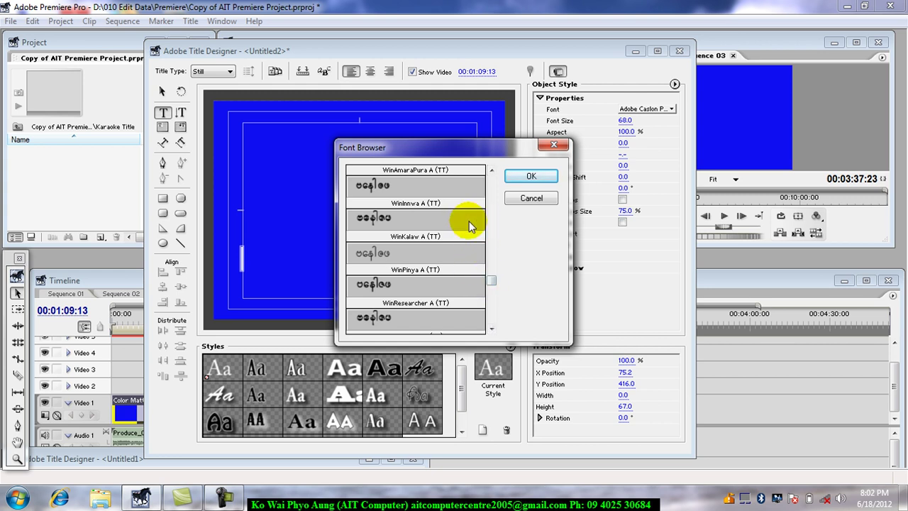
{"action": "left_click", "coordinate": [413, 191]}
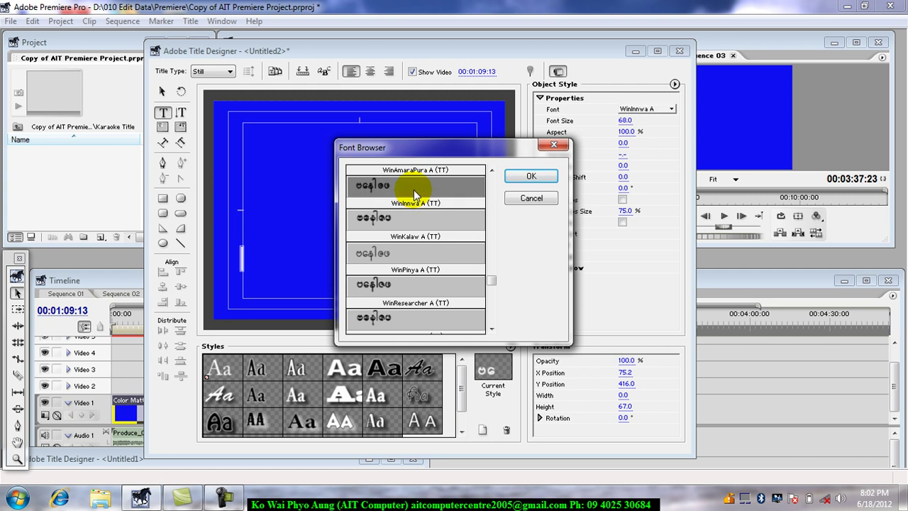
{"action": "left_click", "coordinate": [528, 177]}
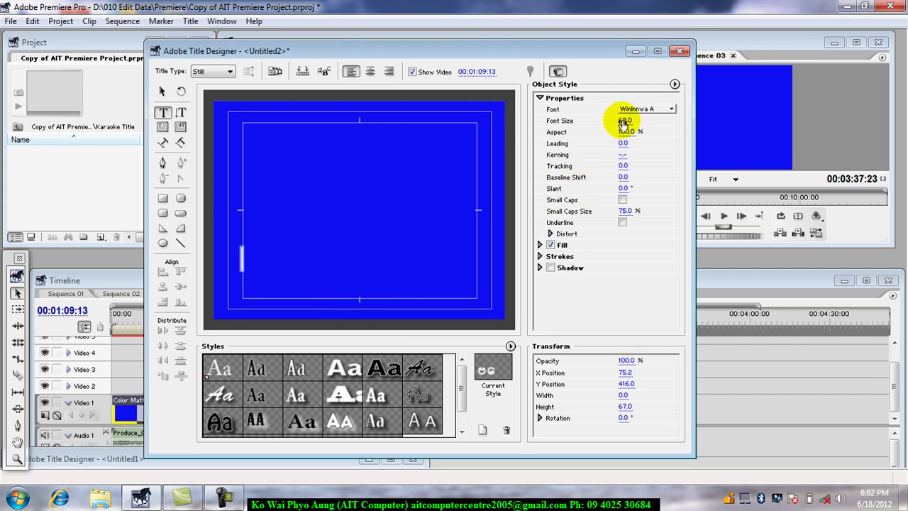
Scrub the WinInnwa A title text's font size down from 68 to 45.0
{"action": "left_click_drag", "start_coordinate": [622, 122], "coordinate": [607, 123]}
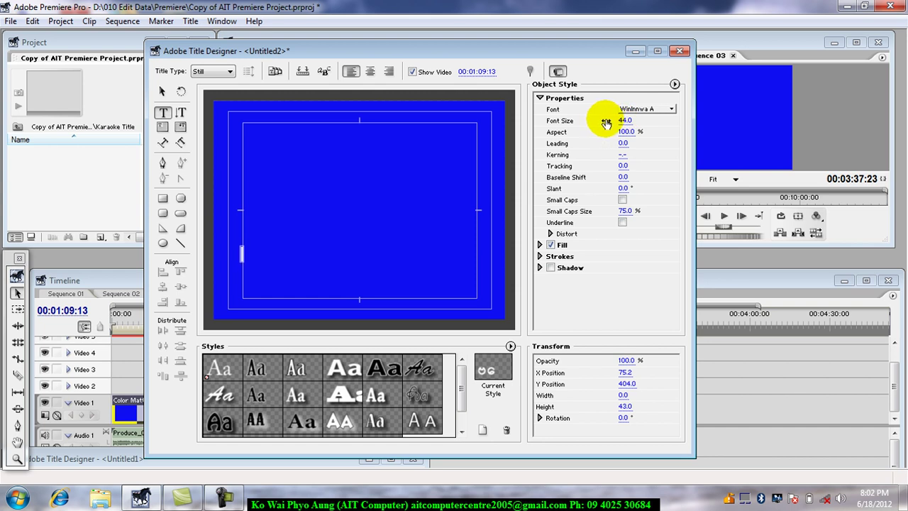
{"action": "left_click_drag", "start_coordinate": [607, 123], "coordinate": [605, 123]}
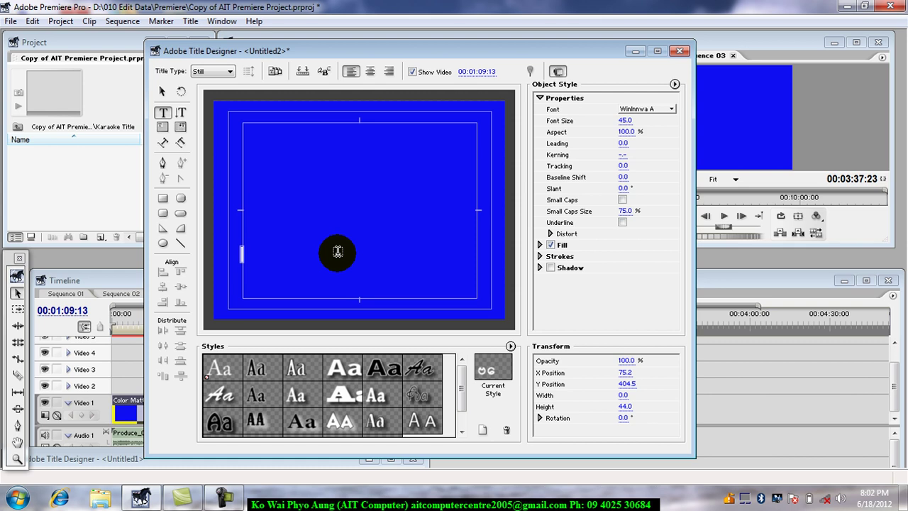
Type the lyric 'aym igwpfaBmufwnf;', size it to 40, and move it lower in the frame
{"action": "key", "text": "BackSpace"}
{"action": "type", "text": "aym igwpfaBmufwnf;"}
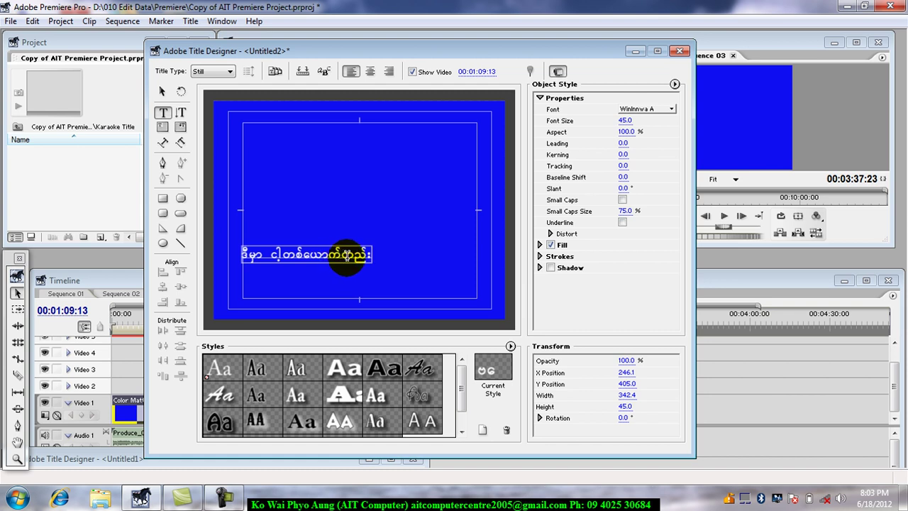
{"action": "left_click_drag", "start_coordinate": [370, 252], "coordinate": [244, 254]}
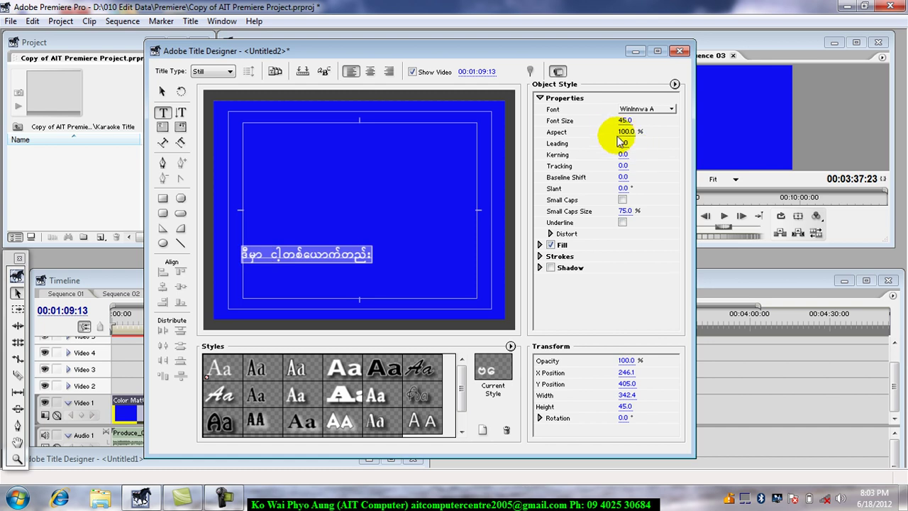
{"action": "left_click_drag", "start_coordinate": [623, 121], "coordinate": [622, 125]}
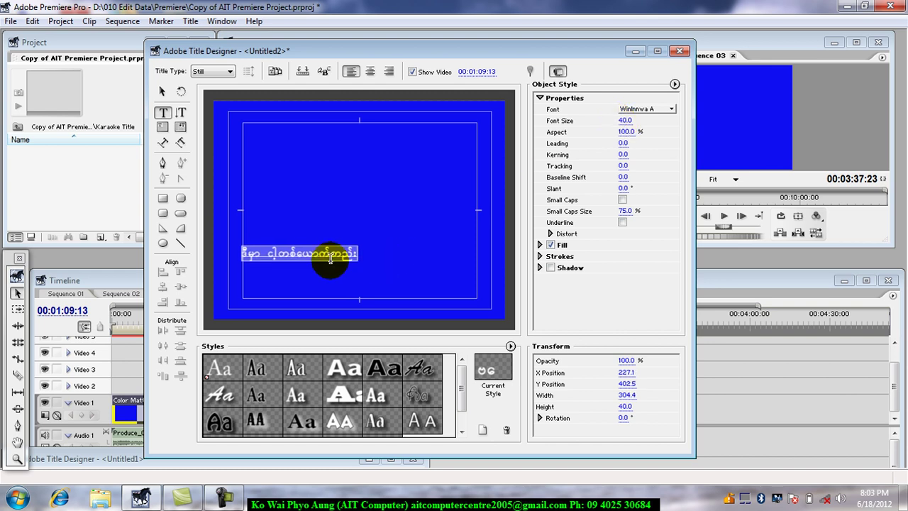
{"action": "left_click", "coordinate": [162, 91]}
{"action": "left_click_drag", "start_coordinate": [280, 256], "coordinate": [283, 270]}
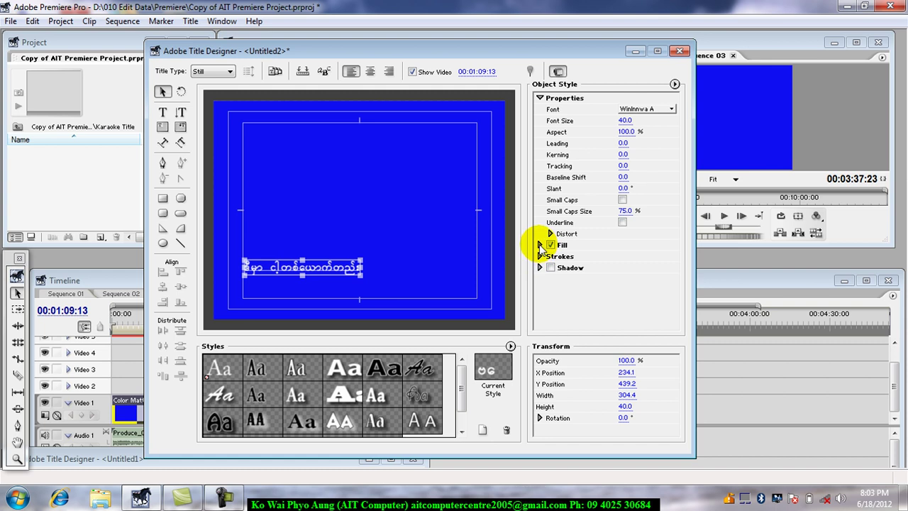
Set the lyric text's fill colour to red
{"action": "left_click", "coordinate": [540, 245]}
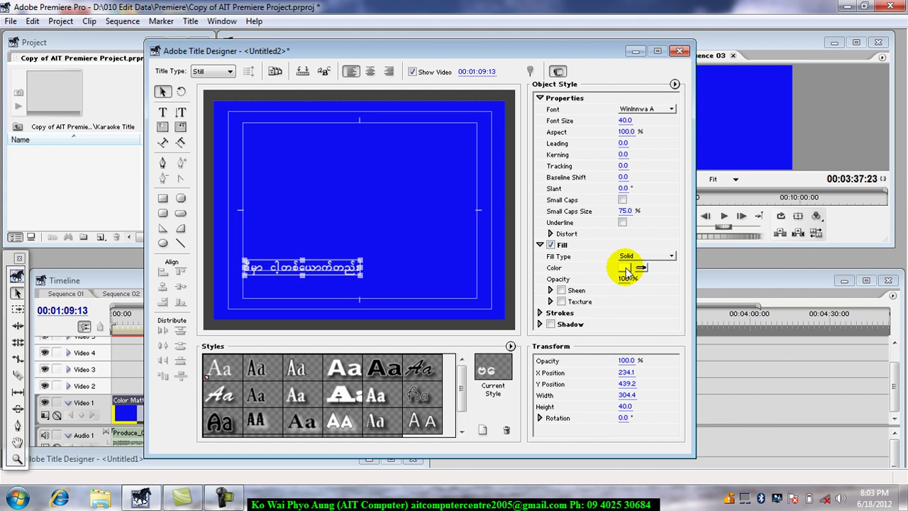
{"action": "left_click", "coordinate": [627, 271]}
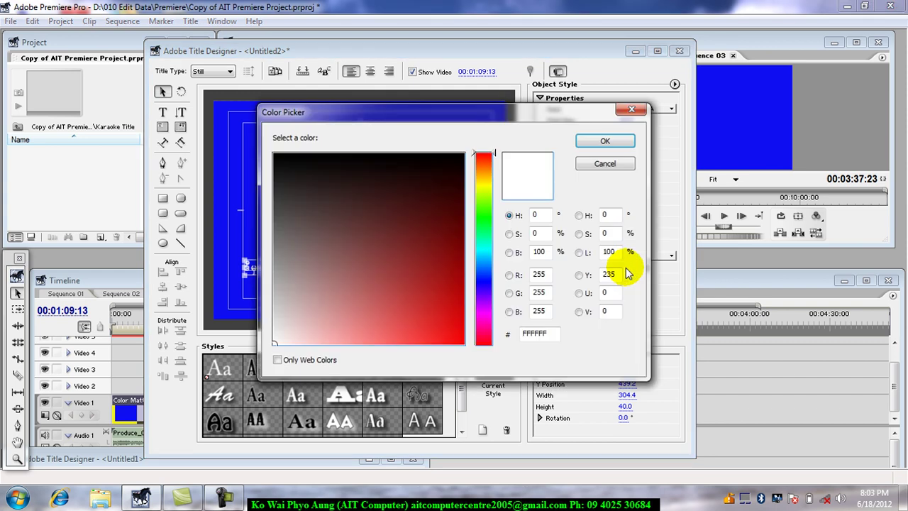
{"action": "left_click", "coordinate": [452, 337]}
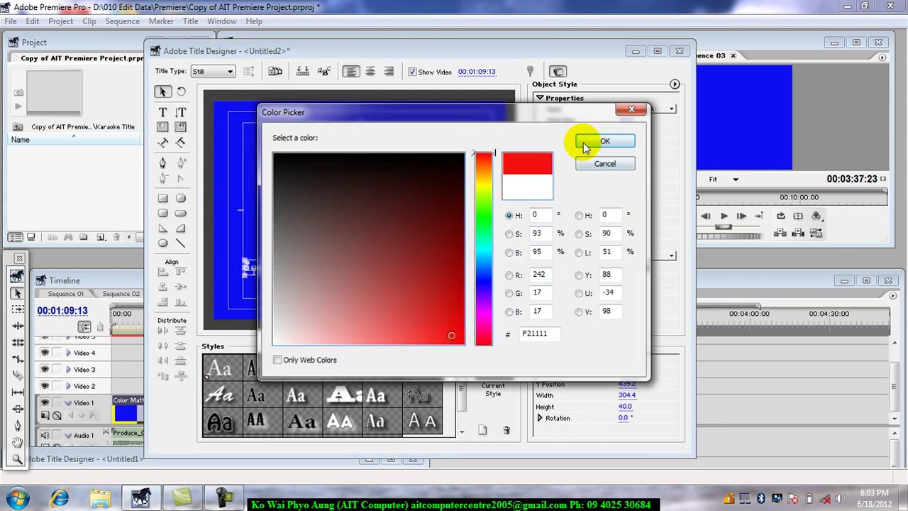
{"action": "left_click", "coordinate": [586, 144]}
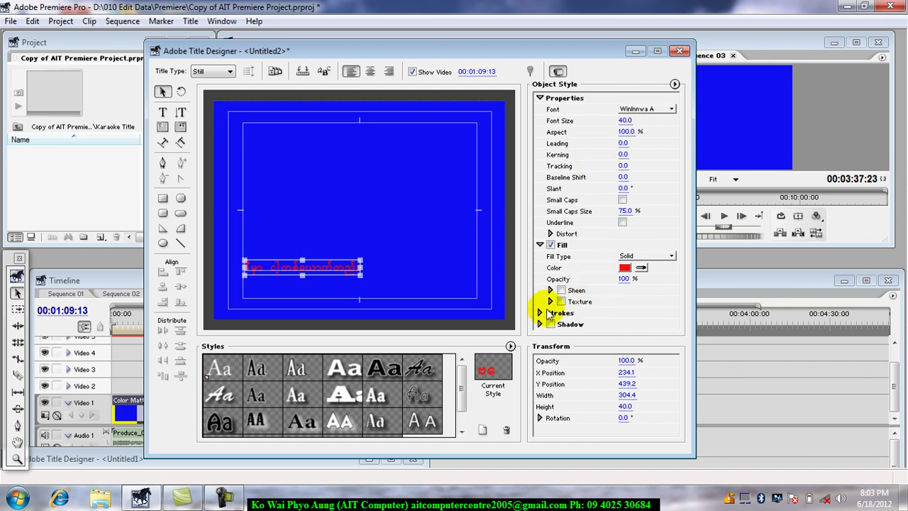
Add a near-white F5F2F2 outer stroke of size 32 and start saving the title
{"action": "left_click", "coordinate": [540, 312]}
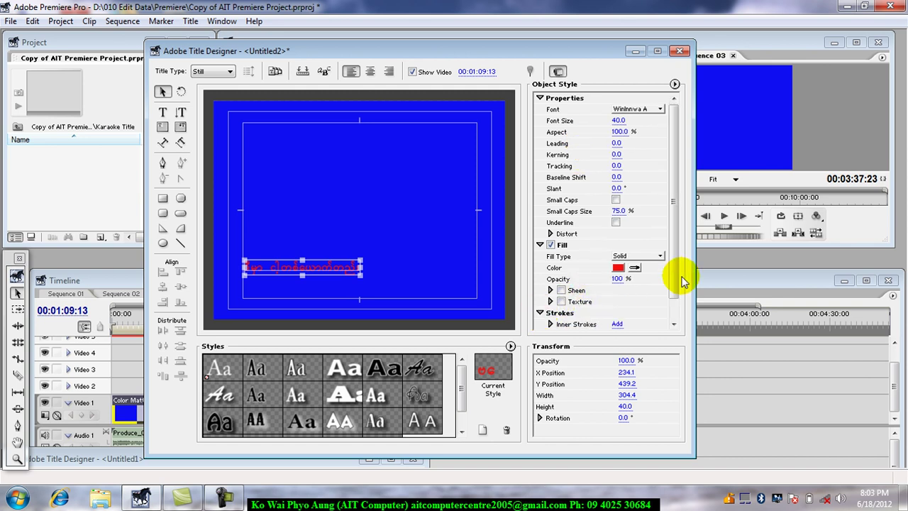
{"action": "left_click_drag", "start_coordinate": [677, 278], "coordinate": [669, 315]}
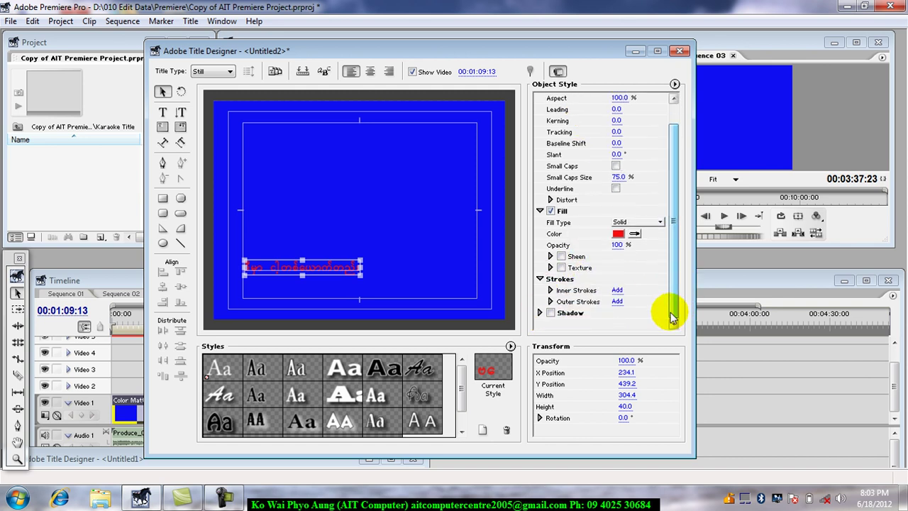
{"action": "left_click", "coordinate": [618, 301]}
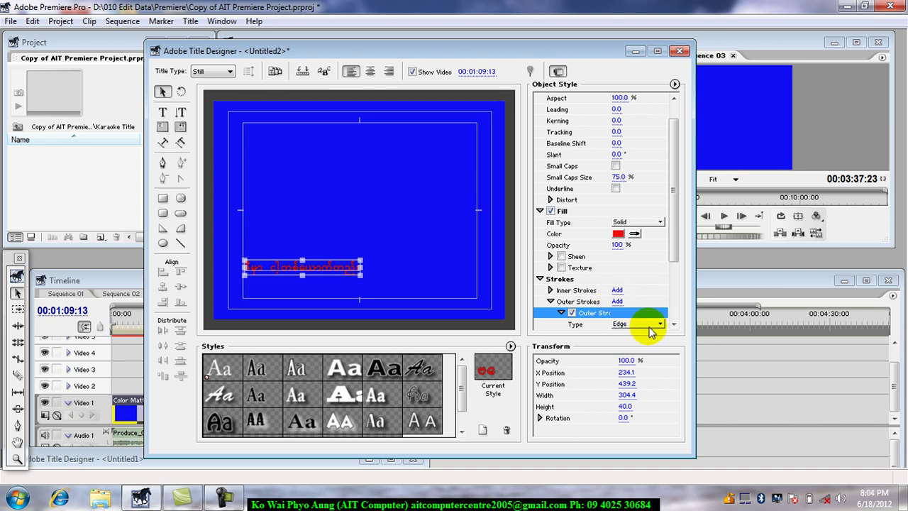
{"action": "left_click_drag", "start_coordinate": [678, 256], "coordinate": [675, 289]}
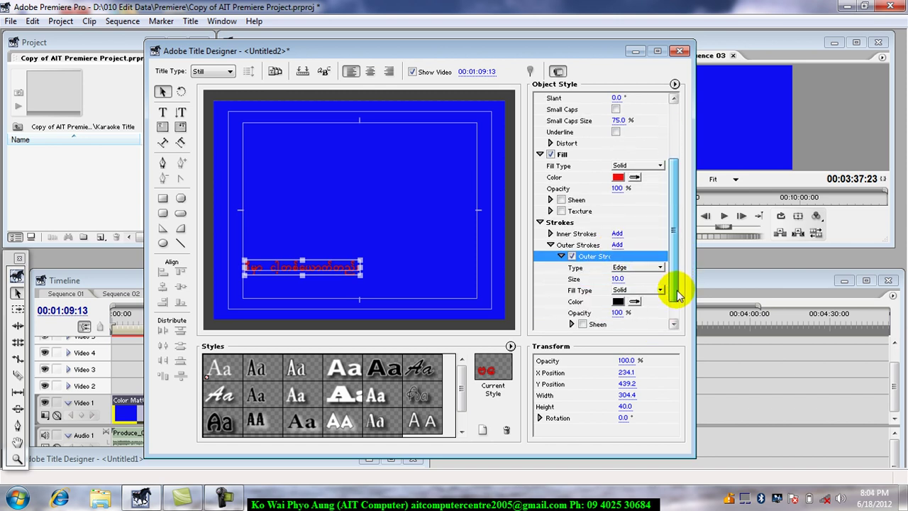
{"action": "left_click", "coordinate": [618, 302]}
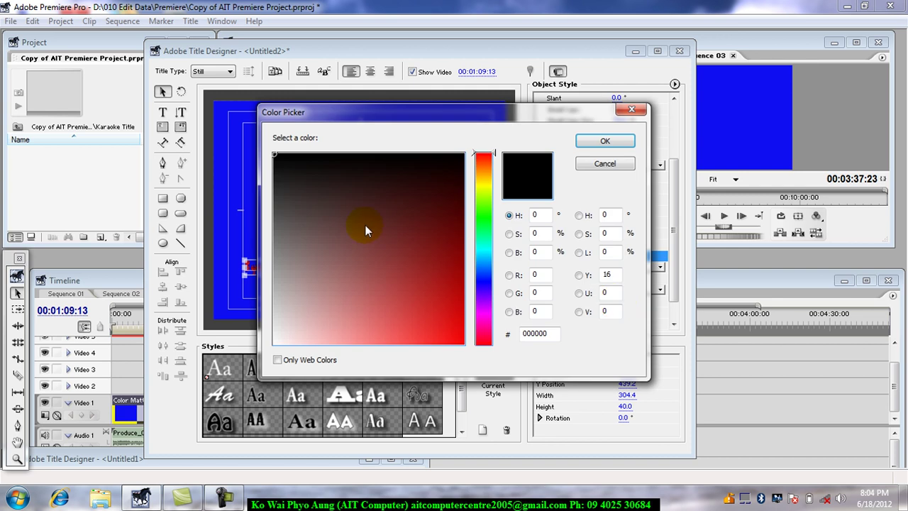
{"action": "left_click", "coordinate": [277, 339]}
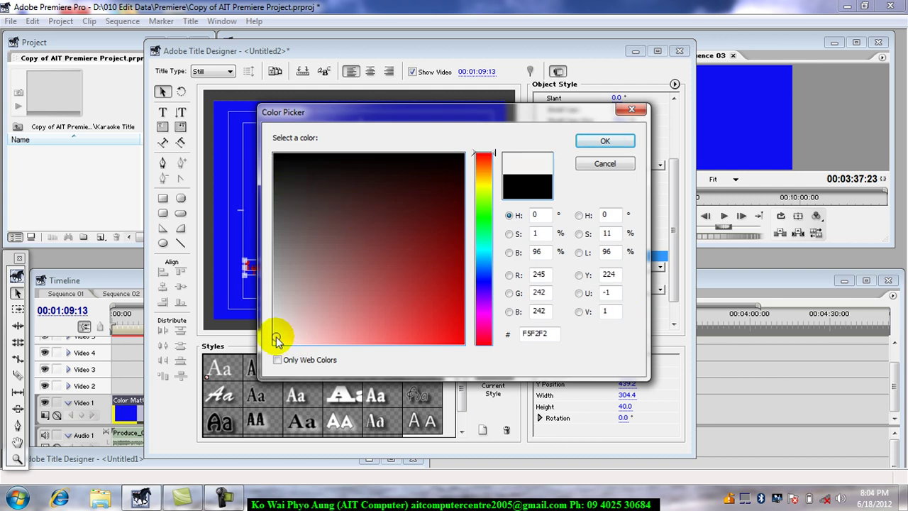
{"action": "left_click", "coordinate": [606, 142]}
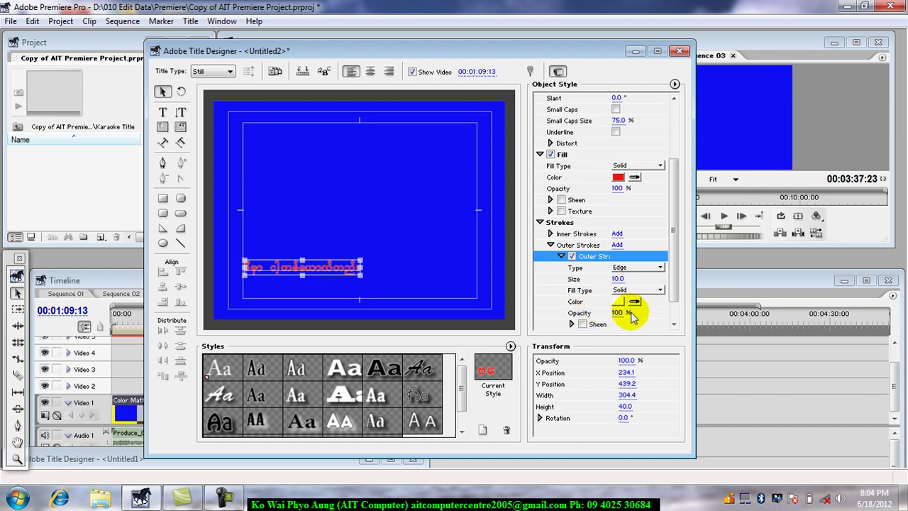
{"action": "left_click_drag", "start_coordinate": [617, 279], "coordinate": [637, 284]}
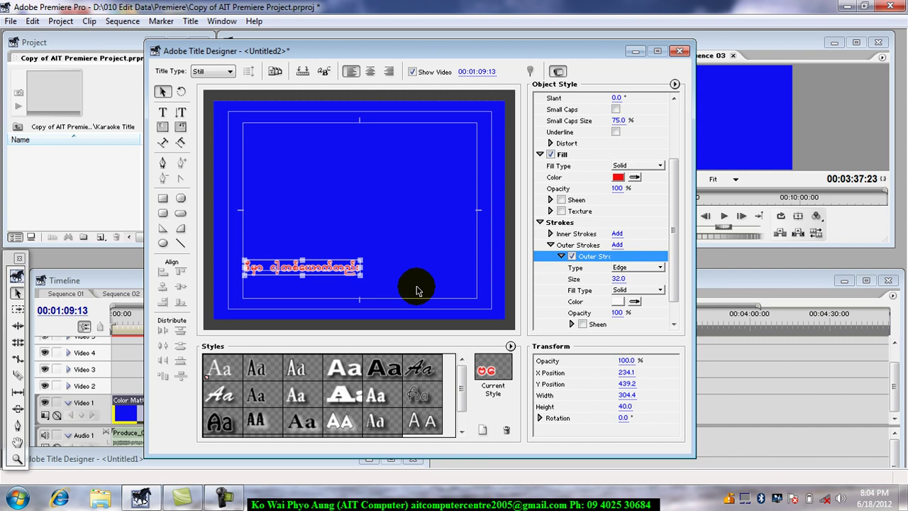
{"action": "key", "text": "ctrl+s"}
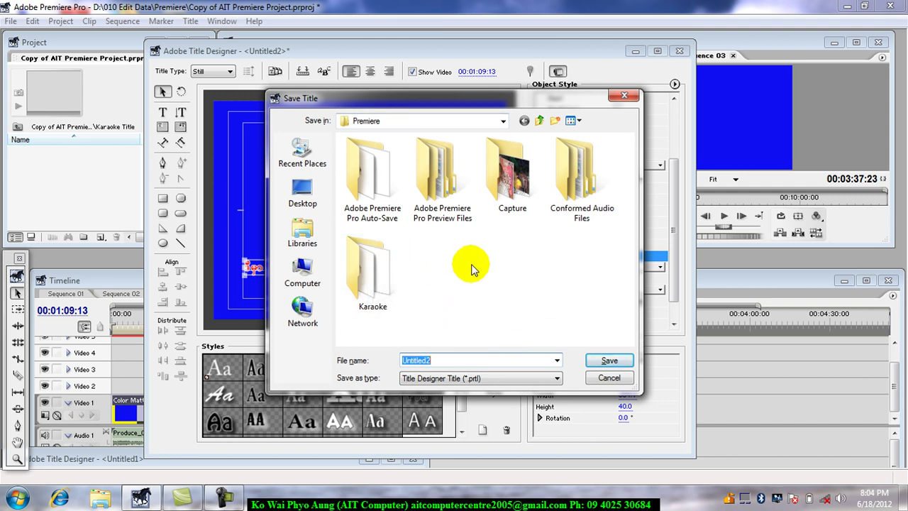
Create a stray new folder and delete it again
{"action": "right_click", "coordinate": [472, 265]}
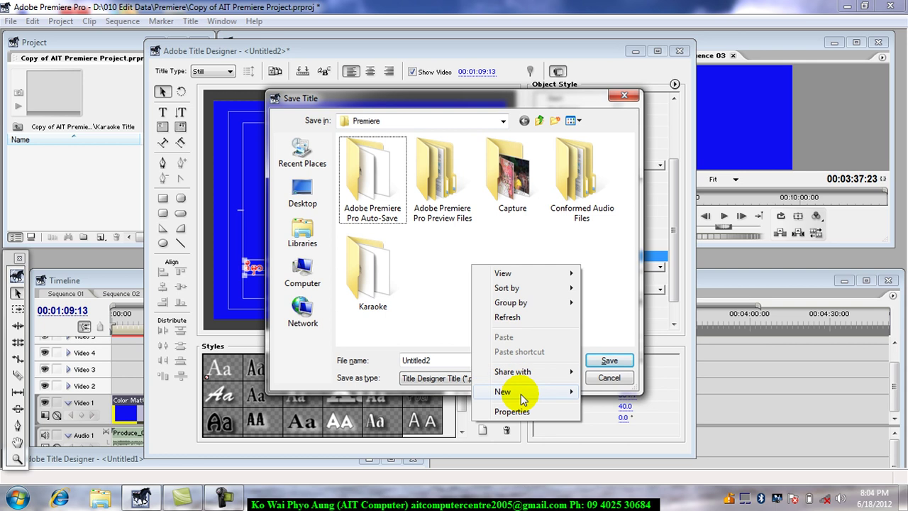
{"action": "mouse_move", "coordinate": [520, 393]}
{"action": "left_click", "coordinate": [608, 269]}
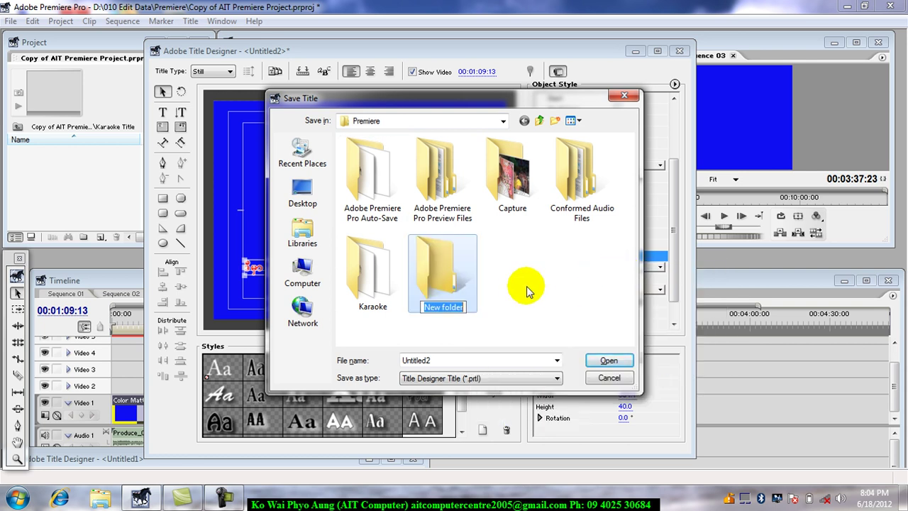
{"action": "left_click", "coordinate": [445, 298]}
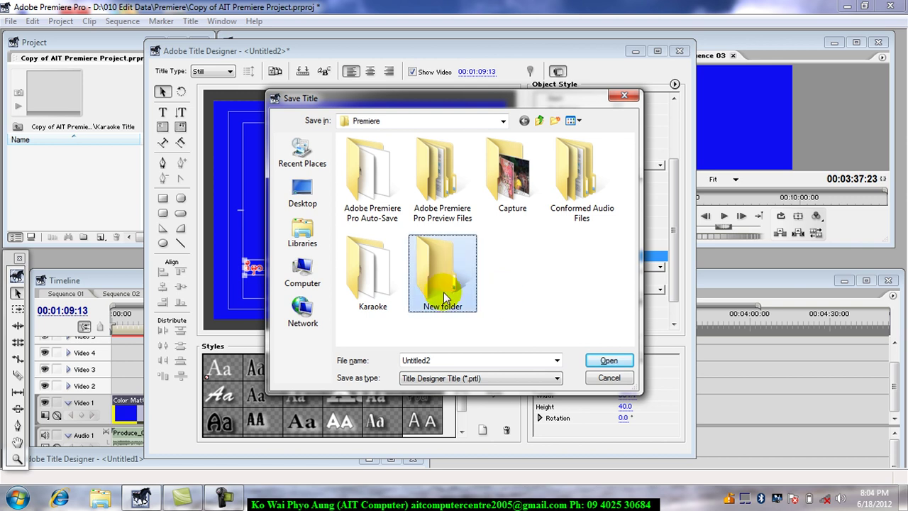
{"action": "key", "text": "Delete"}
{"action": "left_click", "coordinate": [507, 300]}
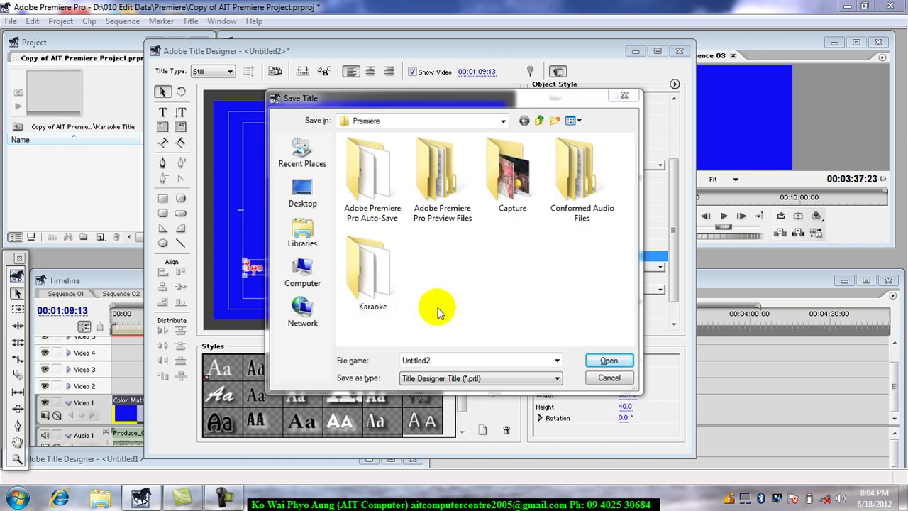
In D:\010 Edit Data, create and open a new folder 'Soe Tay Karaoke'
{"action": "left_click", "coordinate": [307, 273]}
{"action": "left_click", "coordinate": [381, 206]}
{"action": "double_click", "coordinate": [381, 206]}
{"action": "double_click", "coordinate": [369, 168]}
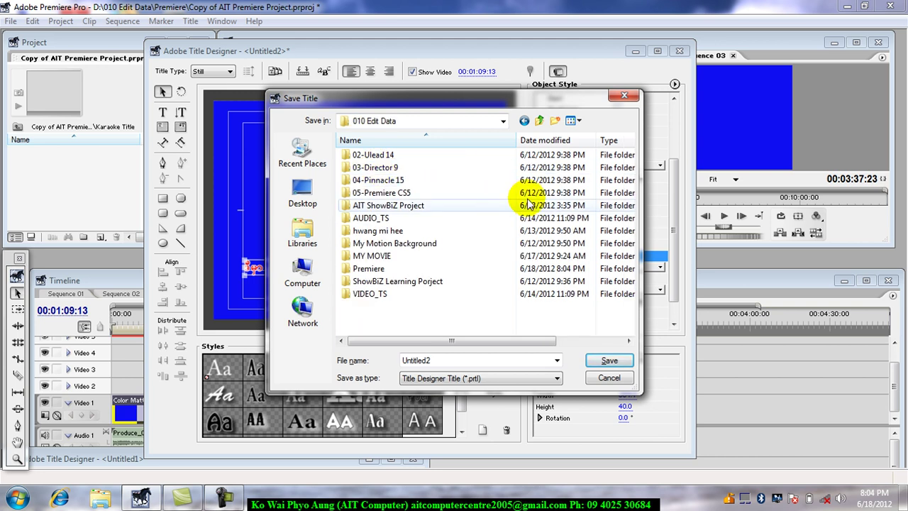
{"action": "left_click", "coordinate": [554, 121]}
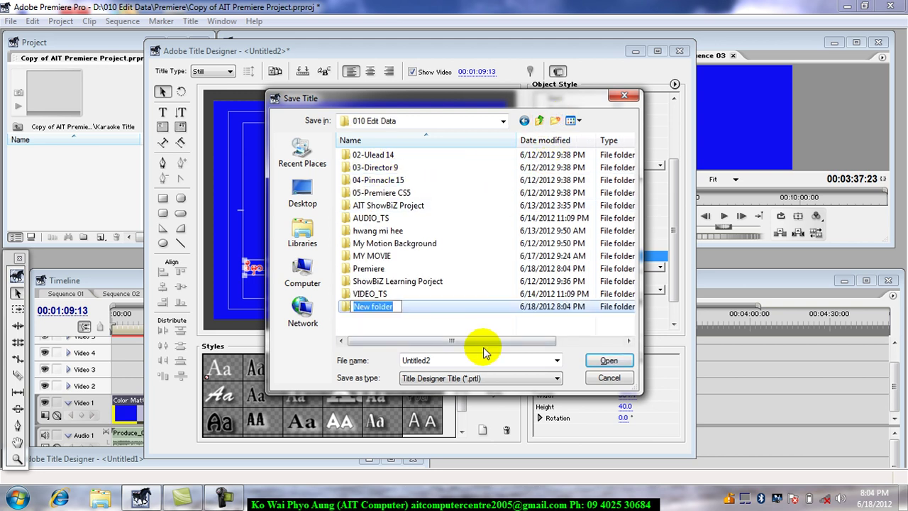
{"action": "type", "text": "Soe"}
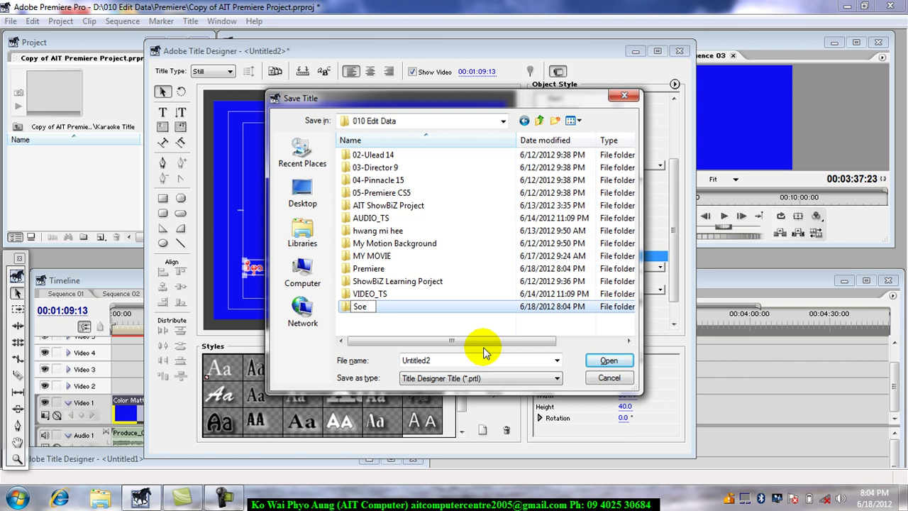
{"action": "type", "text": " Tay Karaoke"}
{"action": "key", "text": "Return"}
{"action": "key", "text": "Return"}
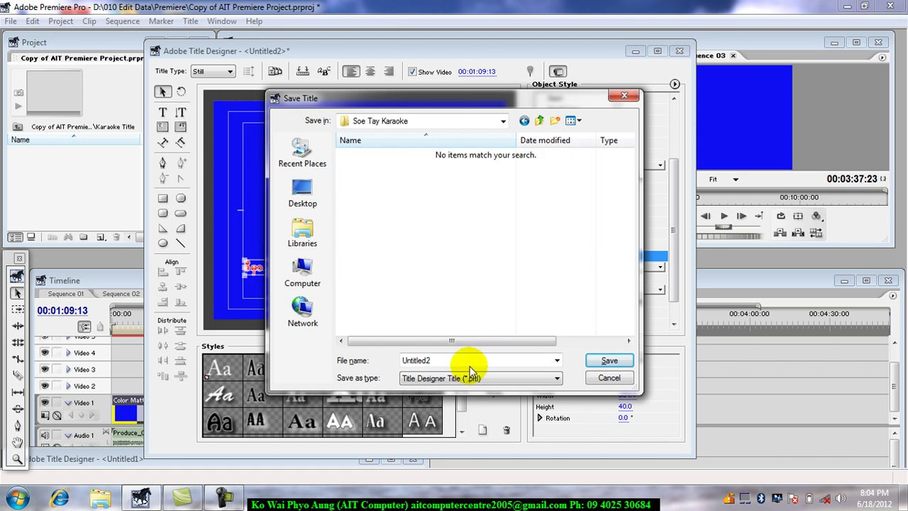
Save the title in that folder under the name '1'
{"action": "double_click", "coordinate": [495, 361]}
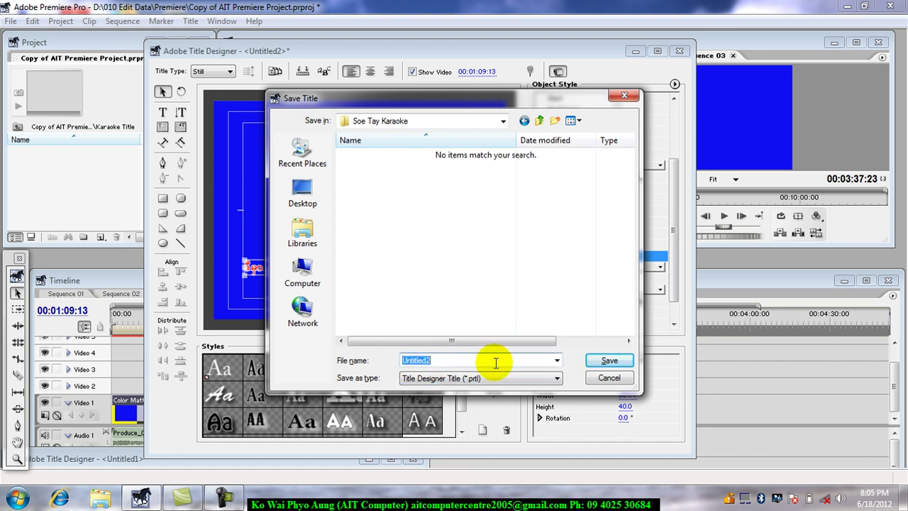
{"action": "type", "text": "1"}
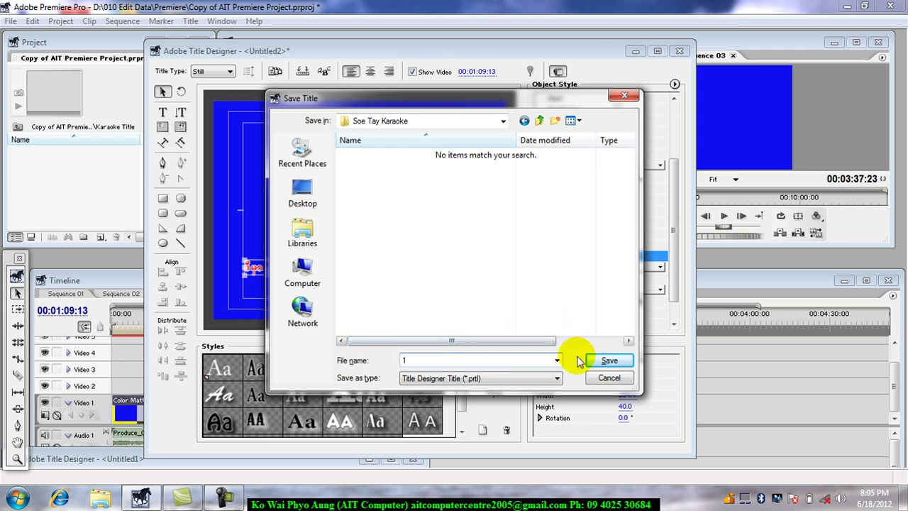
{"action": "left_click", "coordinate": [600, 362]}
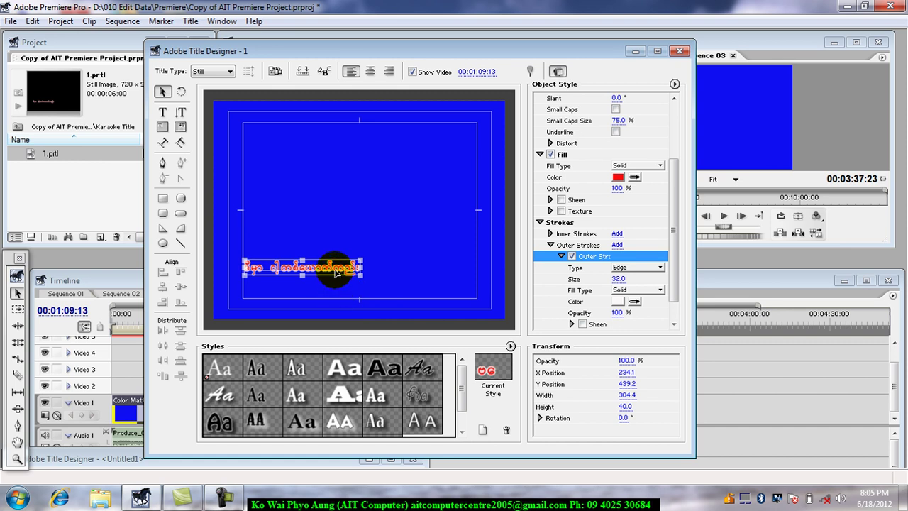
Duplicate the lyric lower right and retype the copy as 'အဖေဝ်ံ့ လွှီေရးကြ'
{"action": "mouse_move", "coordinate": [336, 272]}
{"action": "left_mouse_down", "text": "alt"}
{"action": "mouse_move", "coordinate": [426, 297]}
{"action": "mouse_move", "coordinate": [454, 295]}
{"action": "left_mouse_up", "text": "alt"}
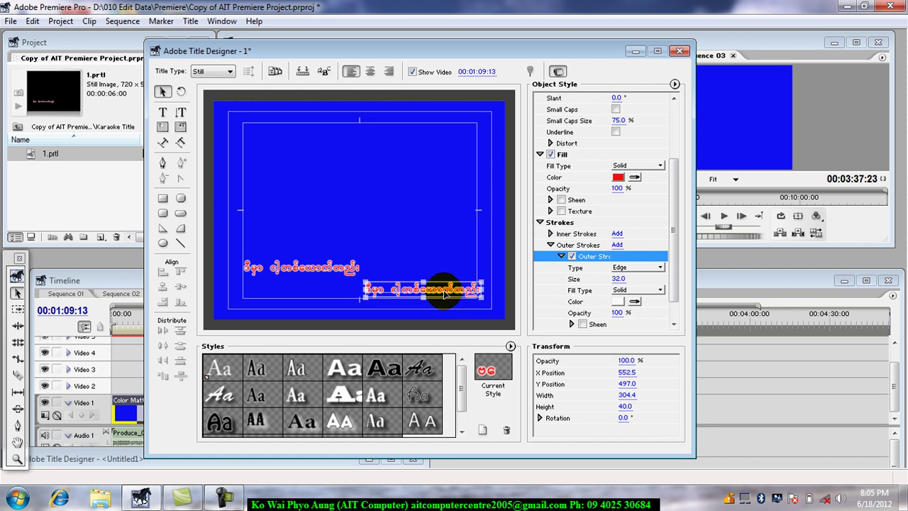
{"action": "double_click", "coordinate": [444, 293]}
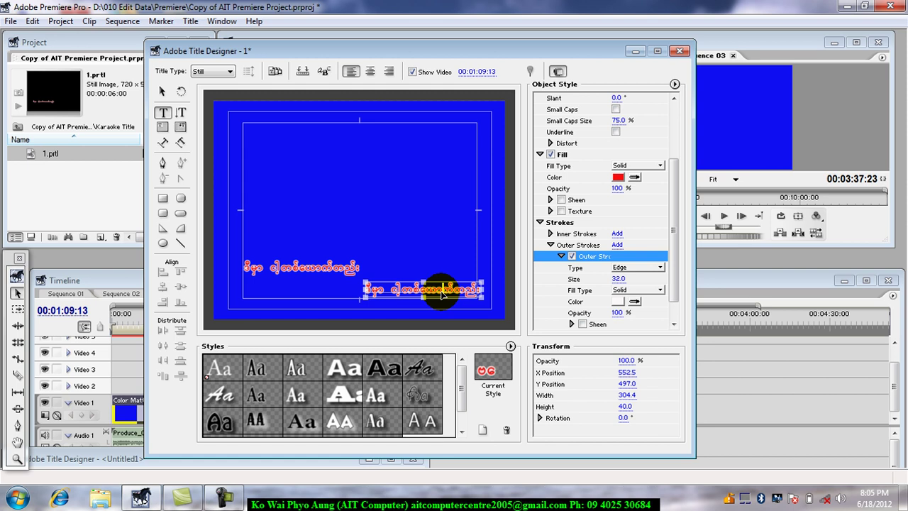
{"action": "double_click", "coordinate": [442, 292]}
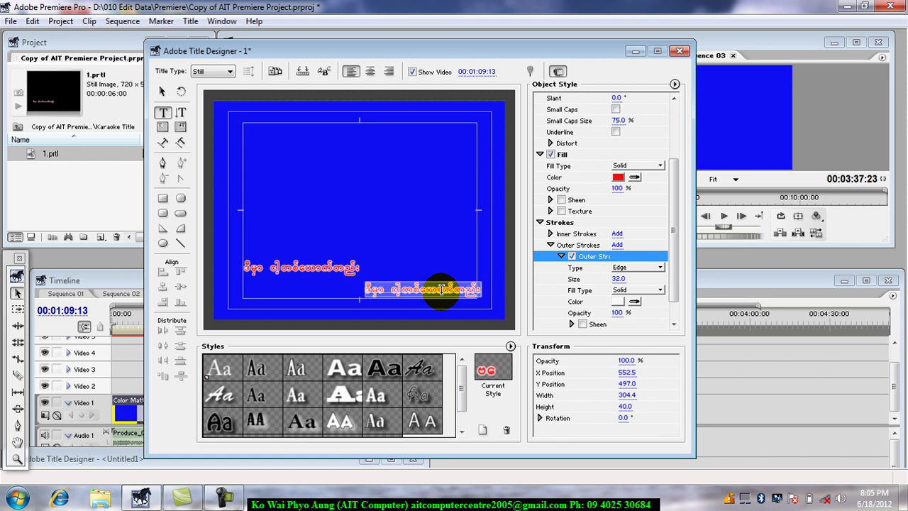
{"action": "type", "text": "အဖေဝ်ံ့ လွှီေရ"}
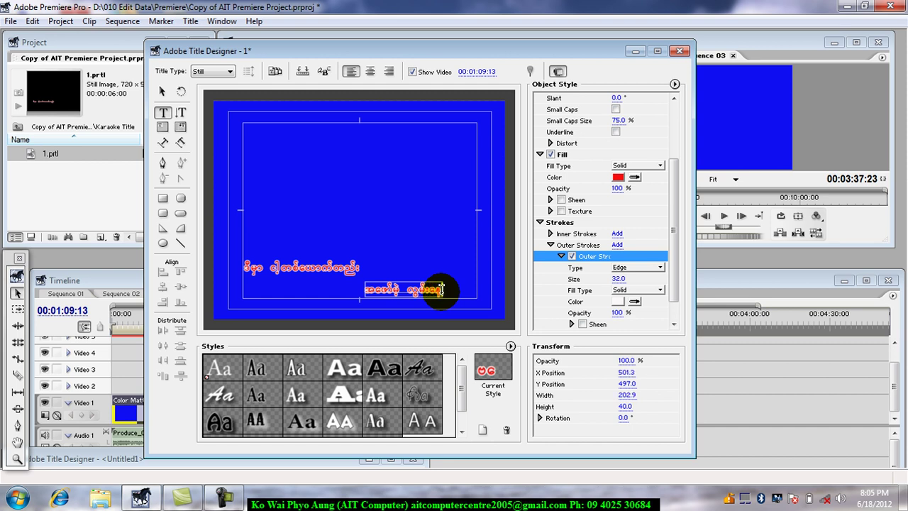
{"action": "type", "text": "း"}
{"action": "type", "text": "ကြ"}
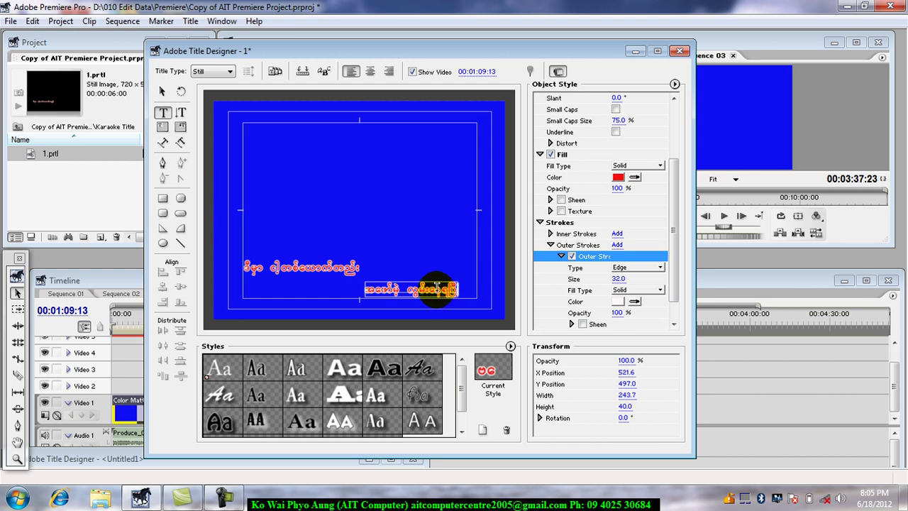
Shift the new lyric line further right and reselect it
{"action": "left_click", "coordinate": [161, 92]}
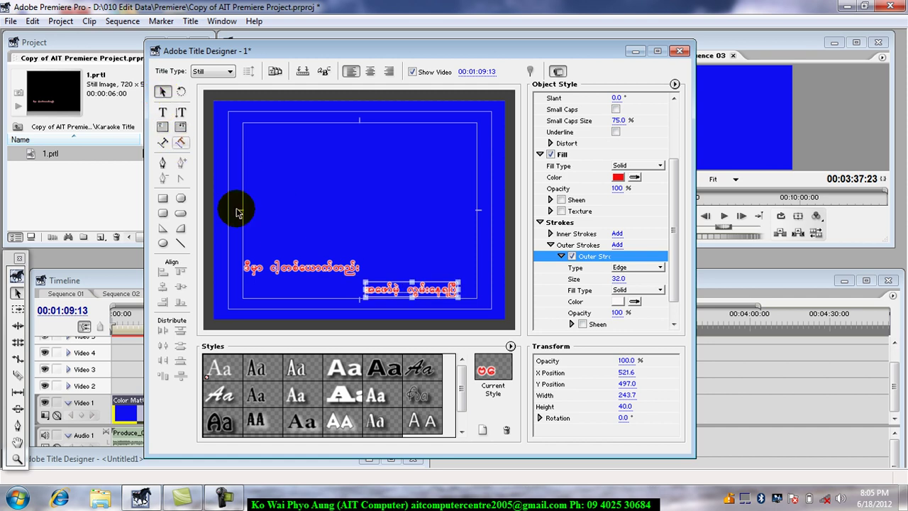
{"action": "left_click_drag", "start_coordinate": [392, 290], "coordinate": [415, 291]}
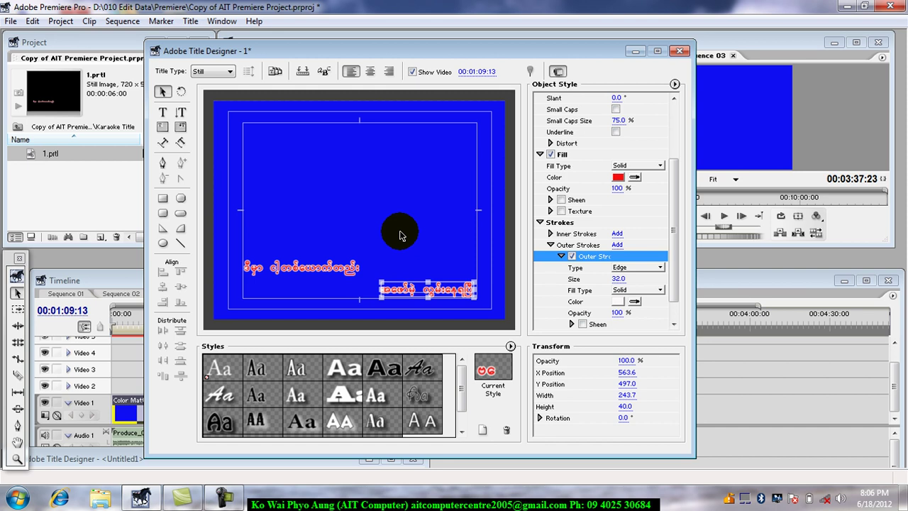
{"action": "left_click", "coordinate": [400, 236]}
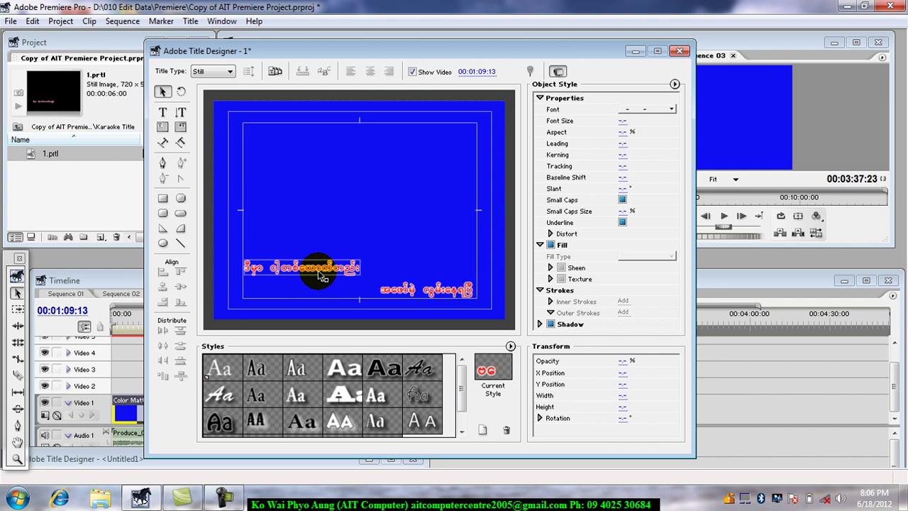
{"action": "left_click", "coordinate": [401, 293]}
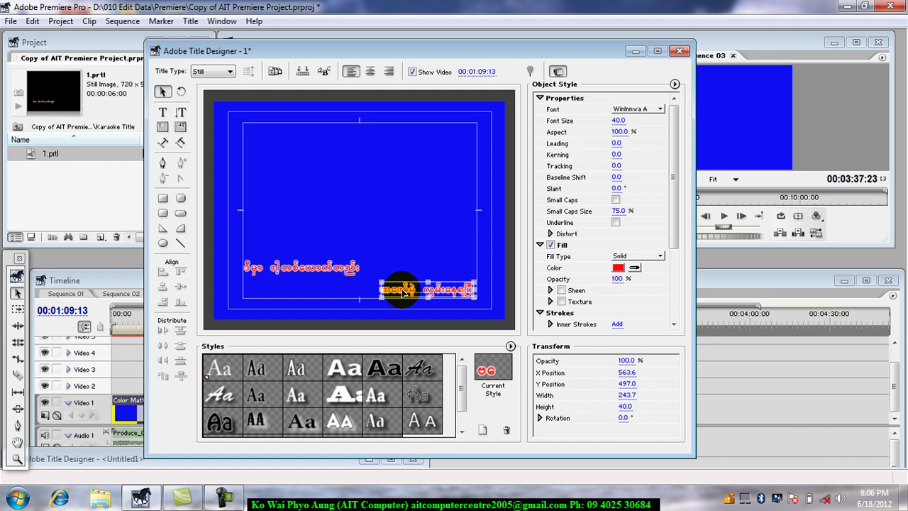
Delete the lower lyric line and select the remaining upper lyric text
{"action": "key", "text": "Delete"}
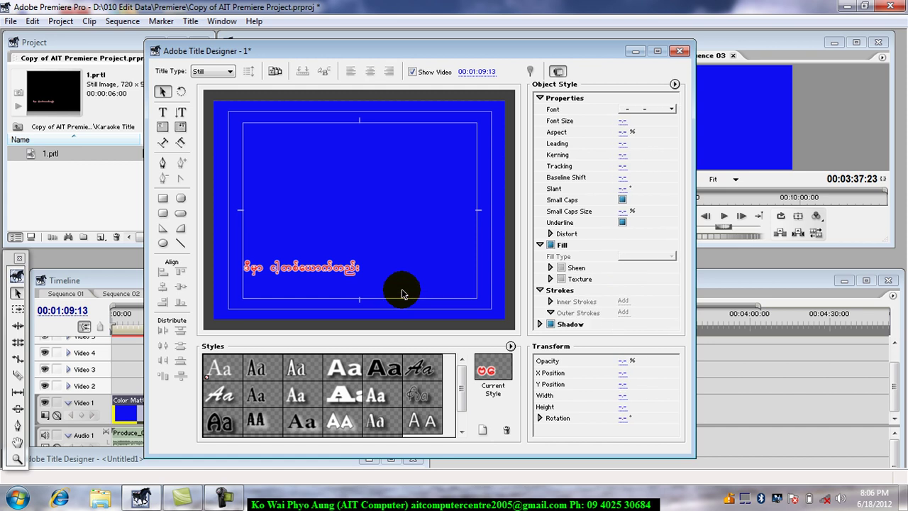
{"action": "left_click", "coordinate": [339, 283]}
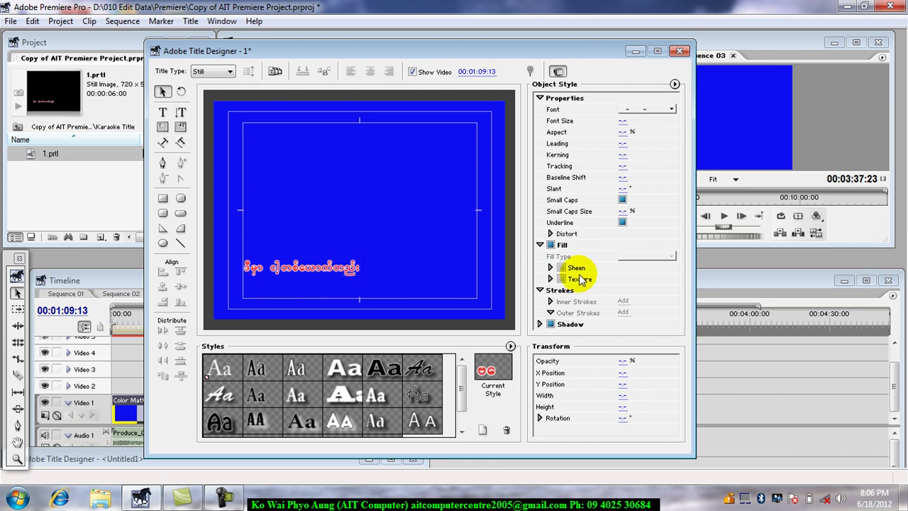
{"action": "left_click", "coordinate": [540, 245]}
{"action": "left_click", "coordinate": [540, 245]}
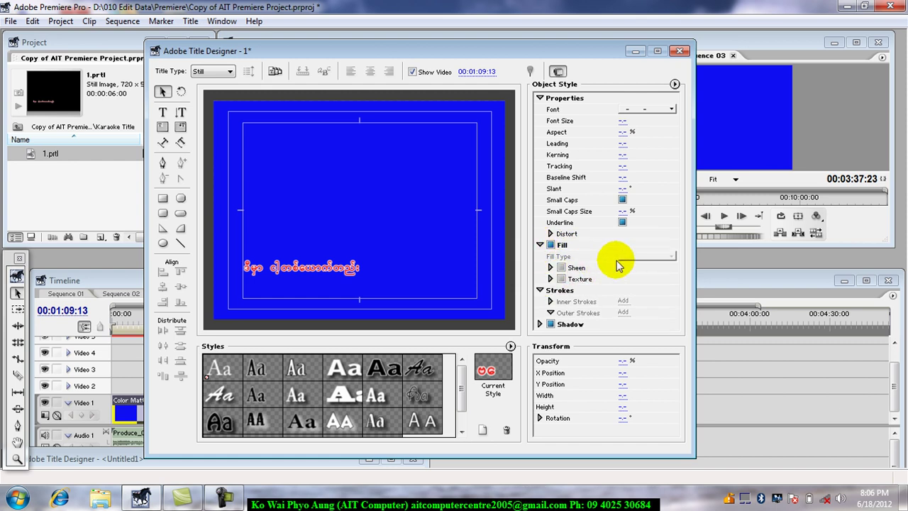
{"action": "left_click", "coordinate": [338, 273]}
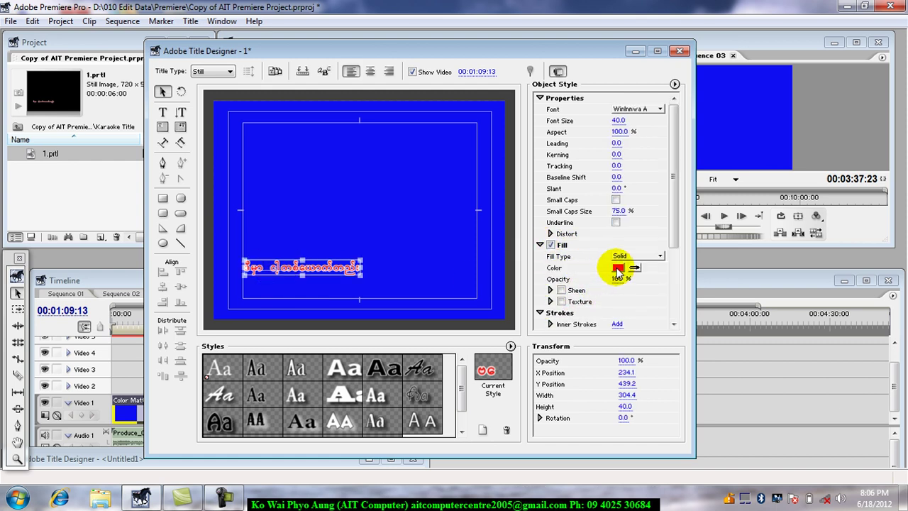
Change the lyric fill to yellow-green C9FA05 and bring up the save dialog
{"action": "left_click", "coordinate": [618, 273]}
{"action": "left_click", "coordinate": [483, 186]}
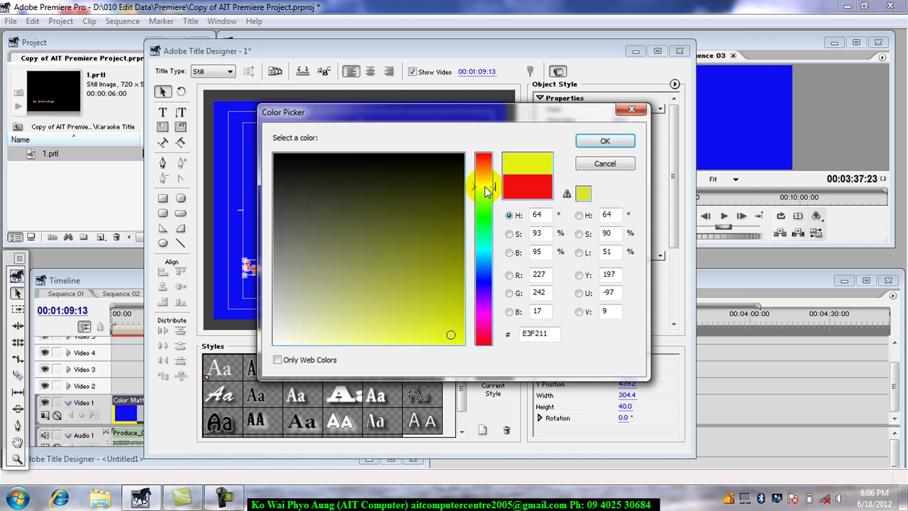
{"action": "left_click_drag", "start_coordinate": [486, 199], "coordinate": [489, 195]}
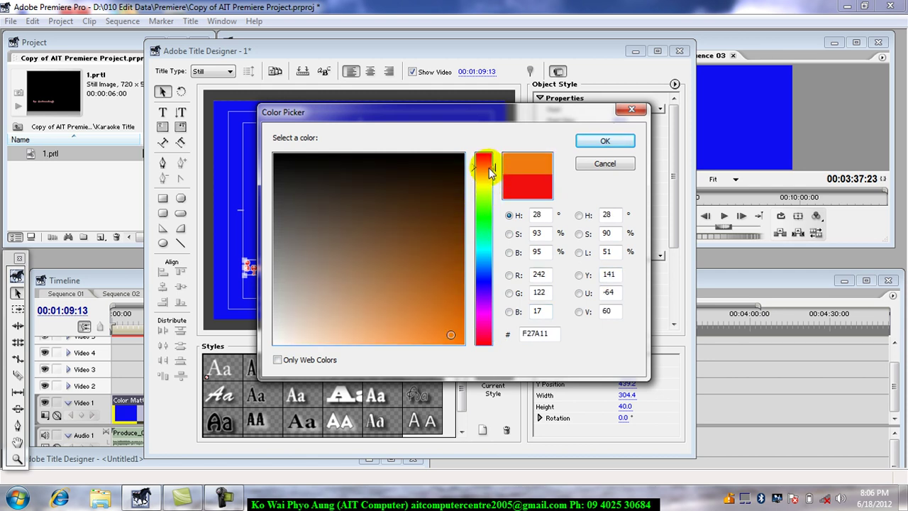
{"action": "left_click", "coordinate": [432, 316]}
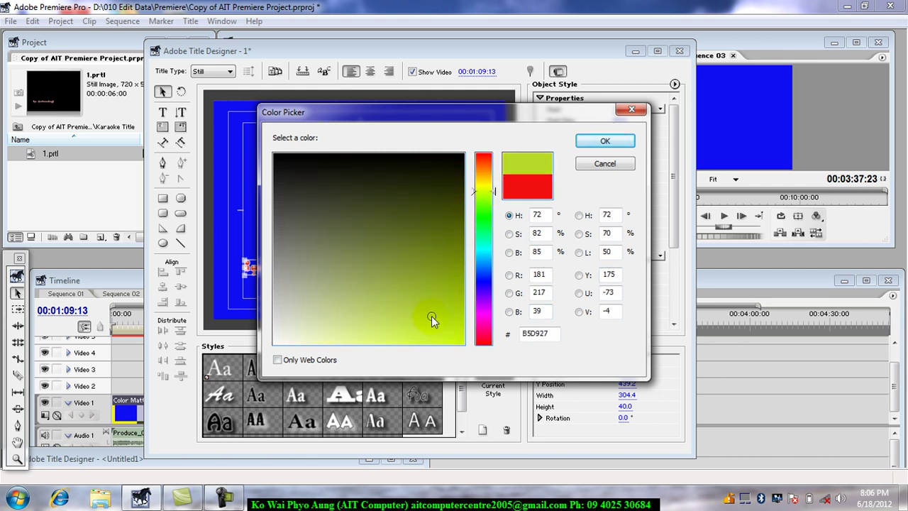
{"action": "left_click", "coordinate": [418, 305]}
{"action": "left_click_drag", "start_coordinate": [451, 330], "coordinate": [460, 341]}
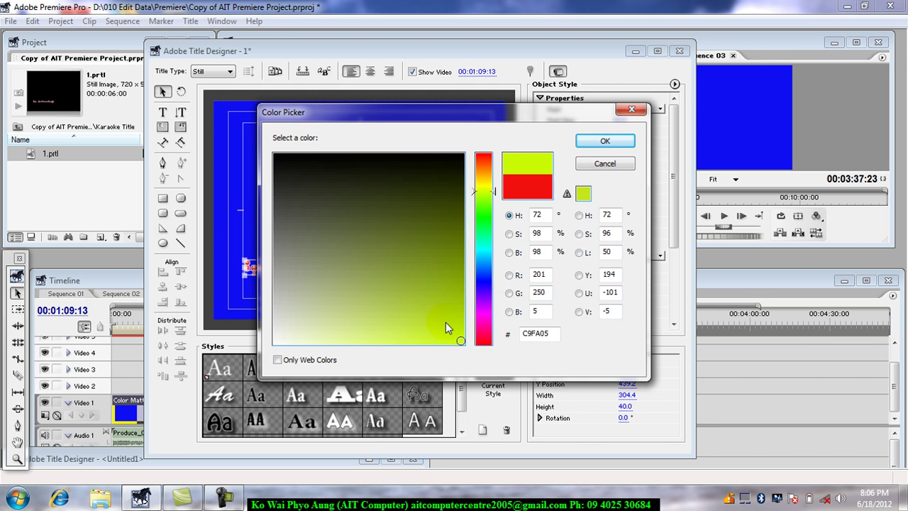
{"action": "left_click", "coordinate": [588, 145]}
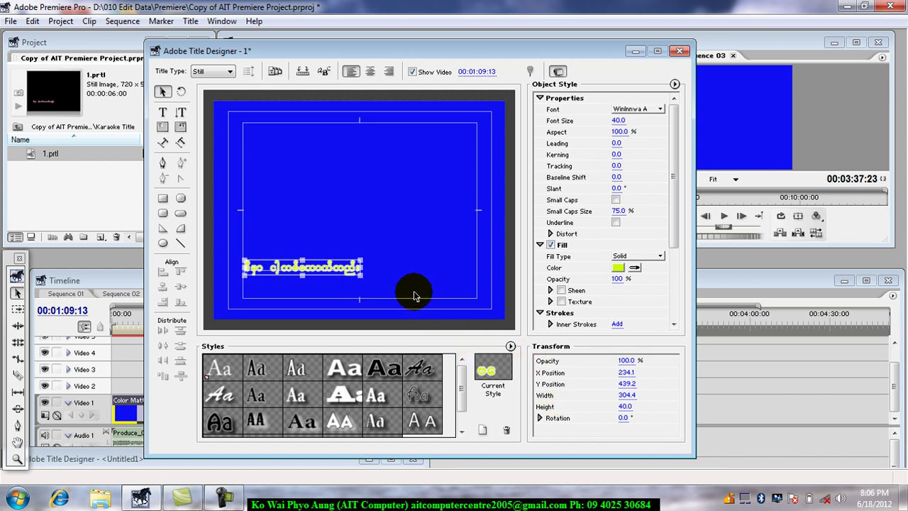
{"action": "key", "text": "ctrl+s"}
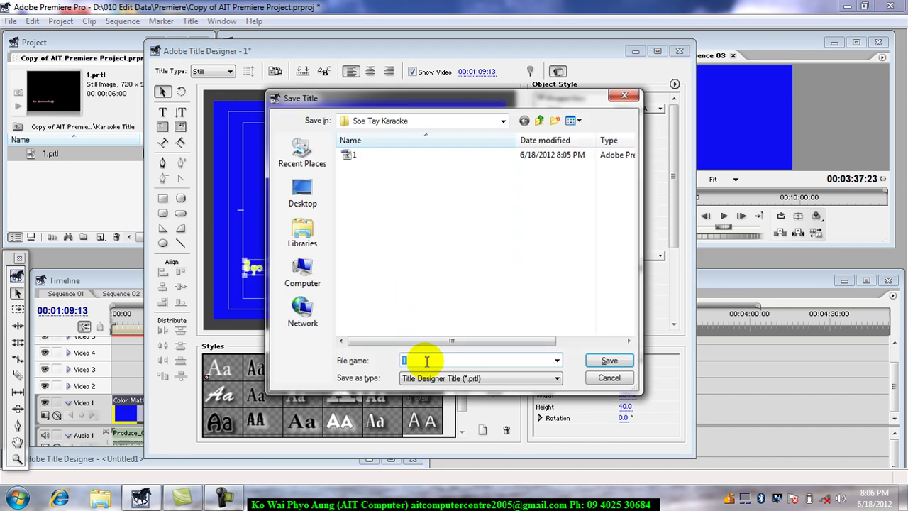
Save the title as 11.prtl and close the Title Designer
{"action": "type", "text": "11"}
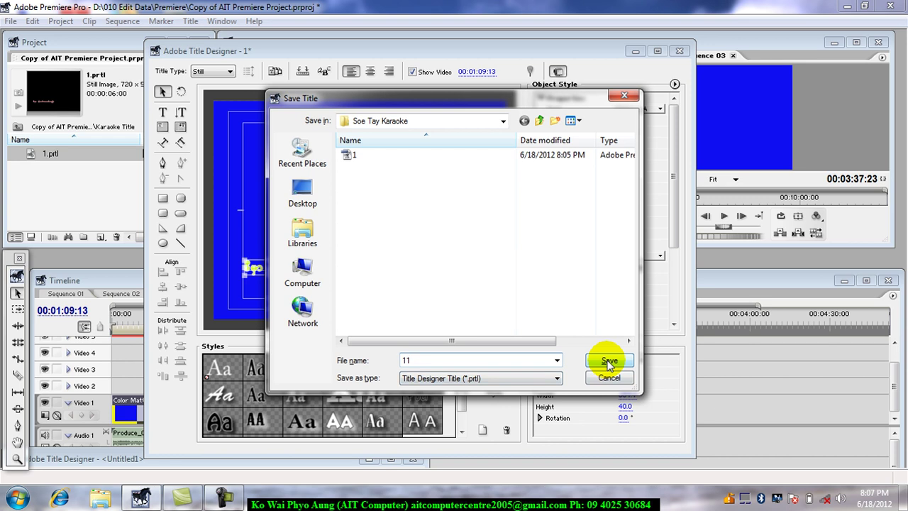
{"action": "left_click", "coordinate": [608, 363]}
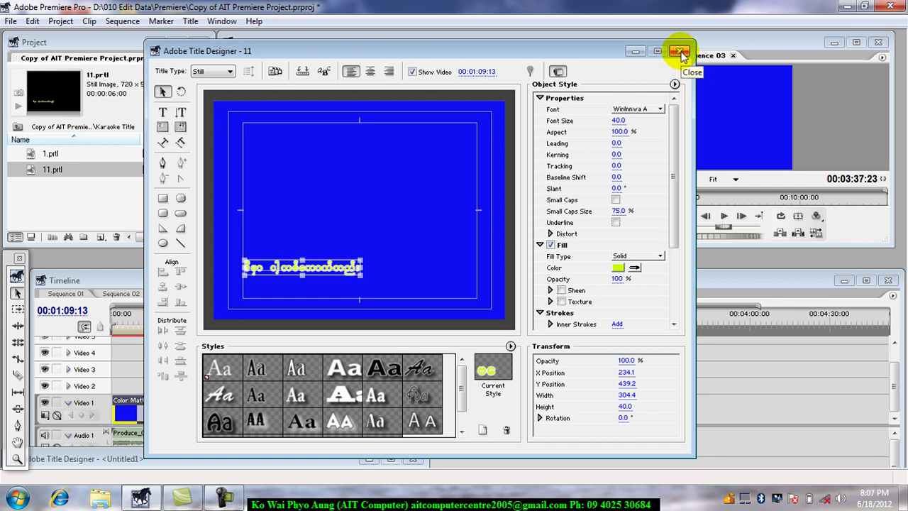
{"action": "left_click", "coordinate": [680, 52]}
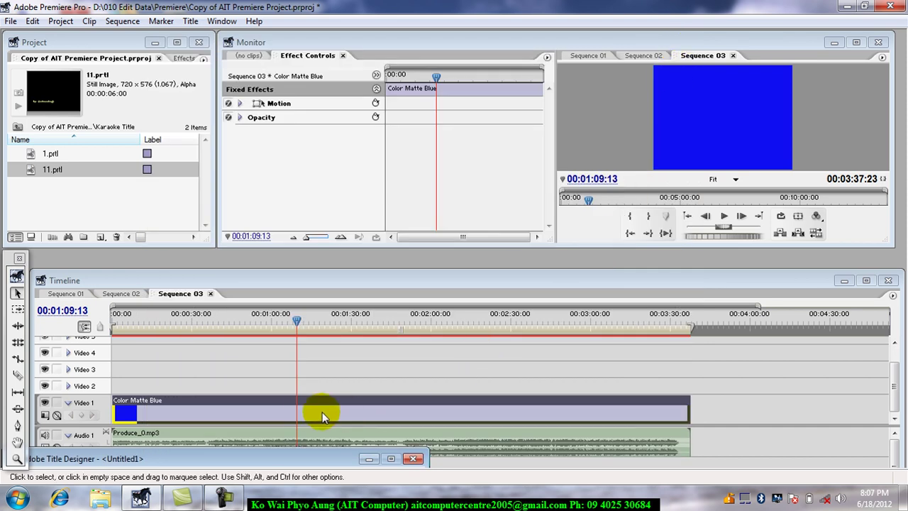
Zoom the timeline in, play Sequence 03 from the start to 00:00:20:09, then zoom out
{"action": "left_click_drag", "start_coordinate": [297, 324], "coordinate": [119, 324]}
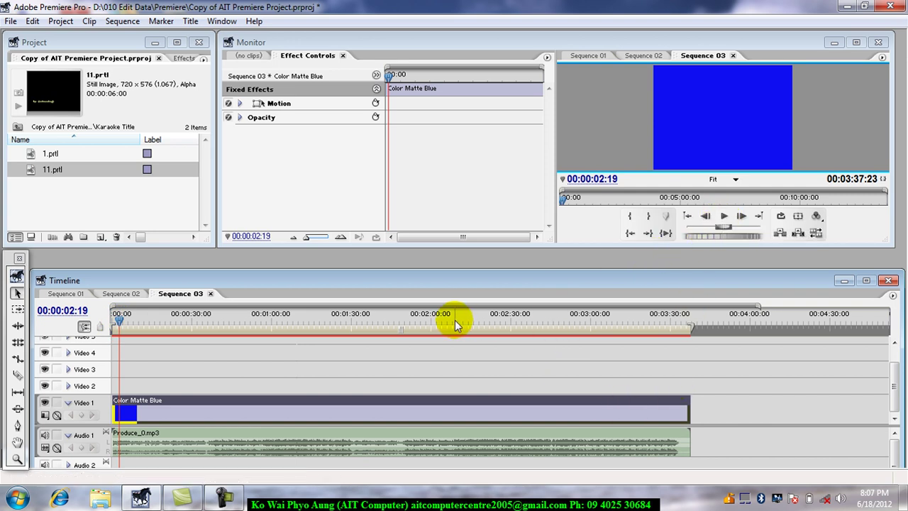
{"action": "key", "text": "equal"}
{"action": "key", "text": "equal"}
{"action": "key", "text": "equal"}
{"action": "key", "text": "equal"}
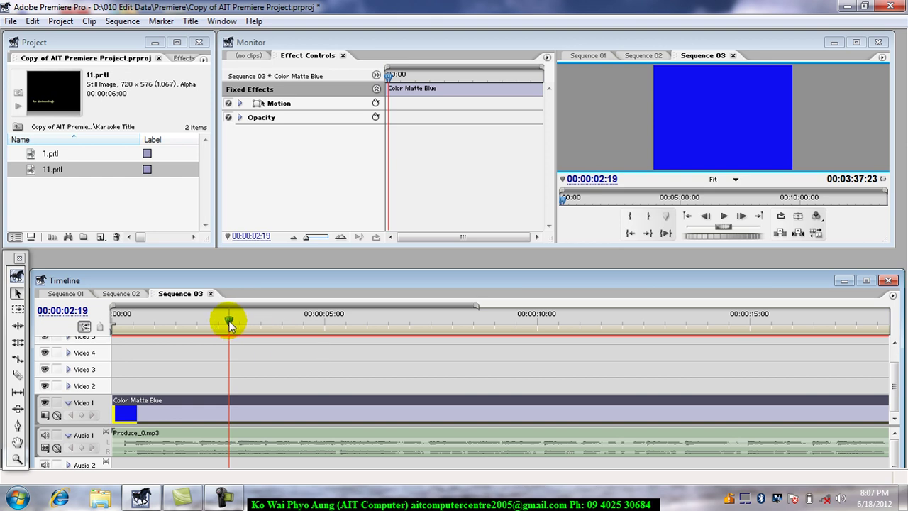
{"action": "left_click_drag", "start_coordinate": [229, 325], "coordinate": [114, 322]}
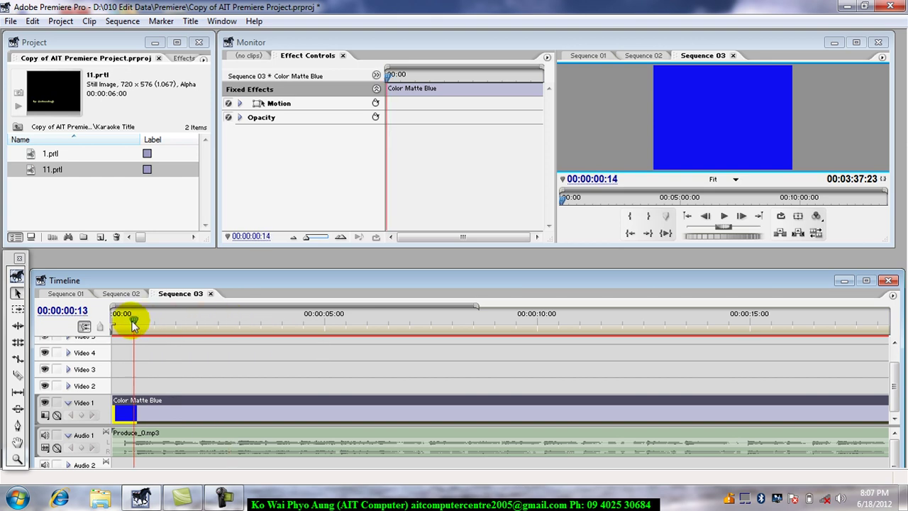
{"action": "left_click", "coordinate": [723, 217]}
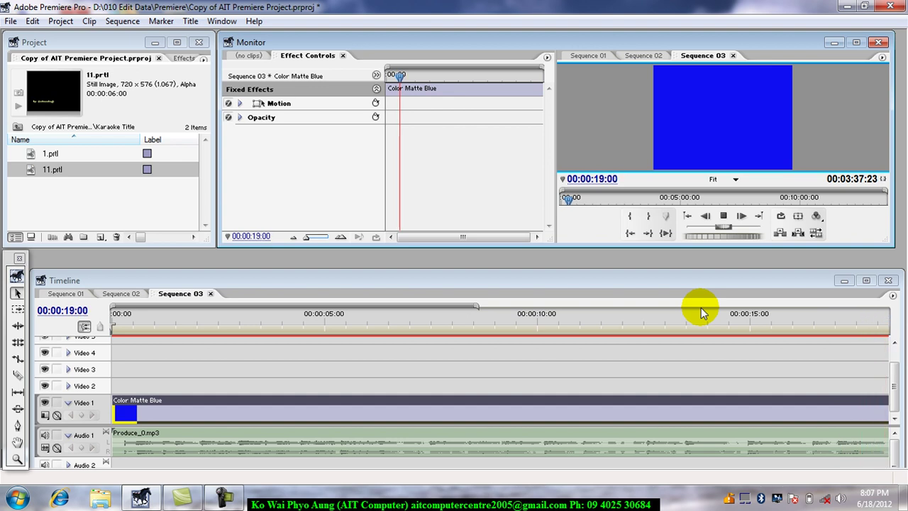
{"action": "key", "text": "space"}
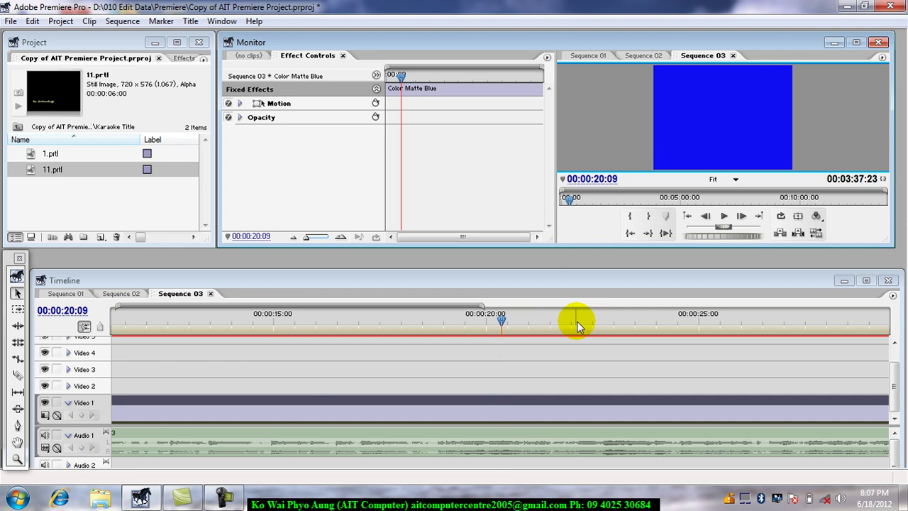
{"action": "key", "text": "minus"}
{"action": "key", "text": "minus"}
{"action": "key", "text": "minus"}
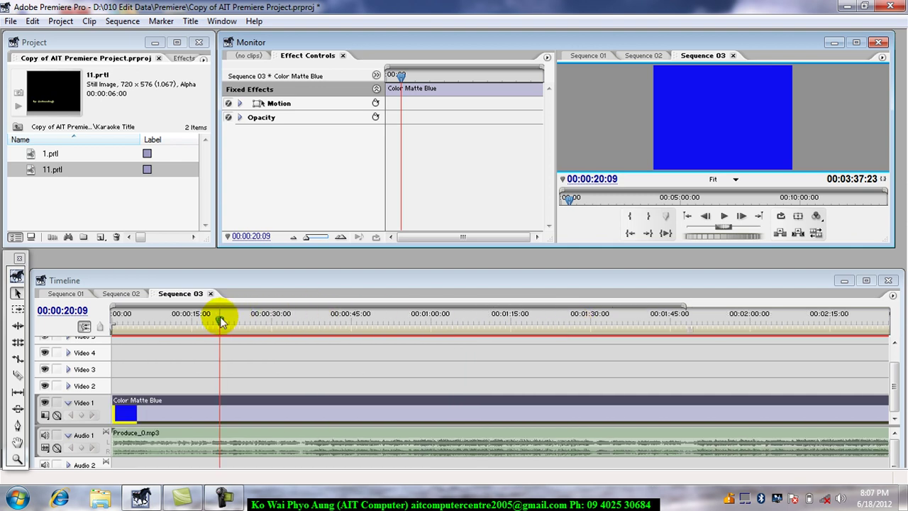
Place 1.prtl on Video 2 near 15 seconds and play it back to check
{"action": "left_click", "coordinate": [30, 155]}
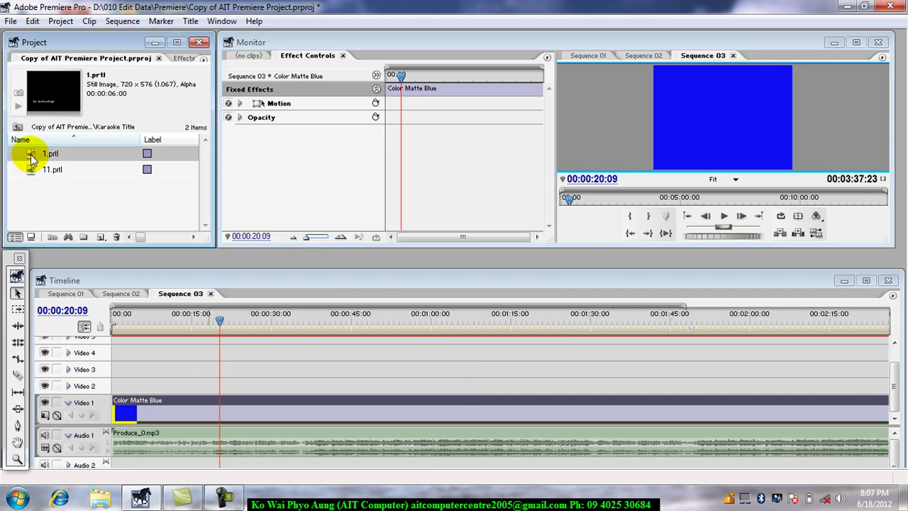
{"action": "mouse_move", "coordinate": [31, 156]}
{"action": "left_mouse_down"}
{"action": "mouse_move", "coordinate": [189, 396]}
{"action": "mouse_move", "coordinate": [260, 381]}
{"action": "left_mouse_up"}
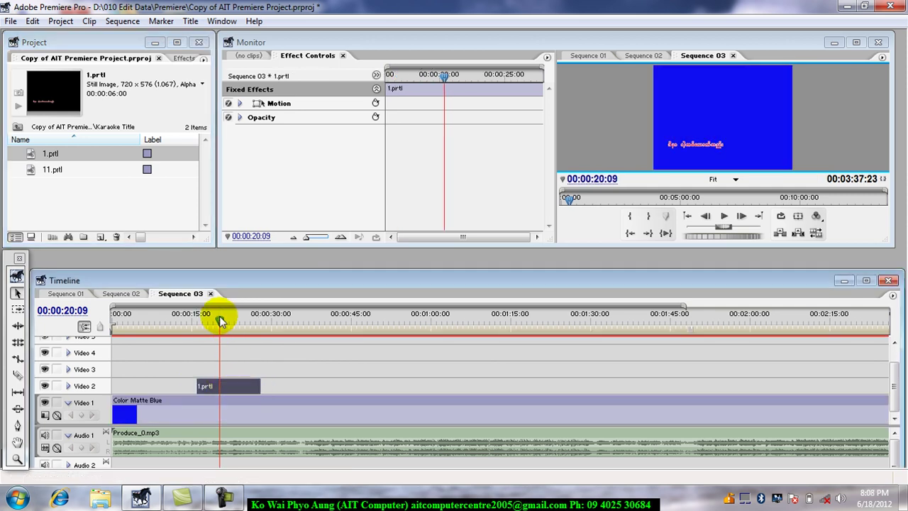
{"action": "left_click_drag", "start_coordinate": [220, 321], "coordinate": [189, 323]}
{"action": "left_click", "coordinate": [724, 217]}
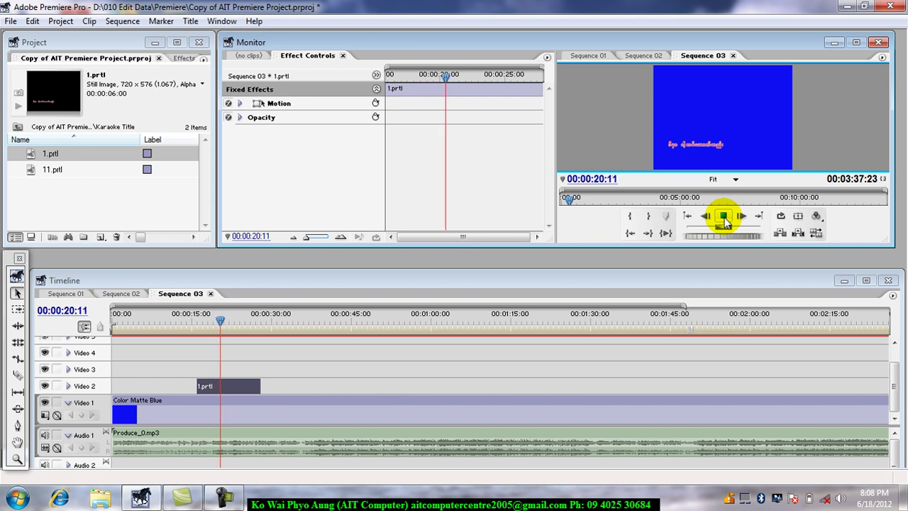
{"action": "left_click", "coordinate": [724, 220]}
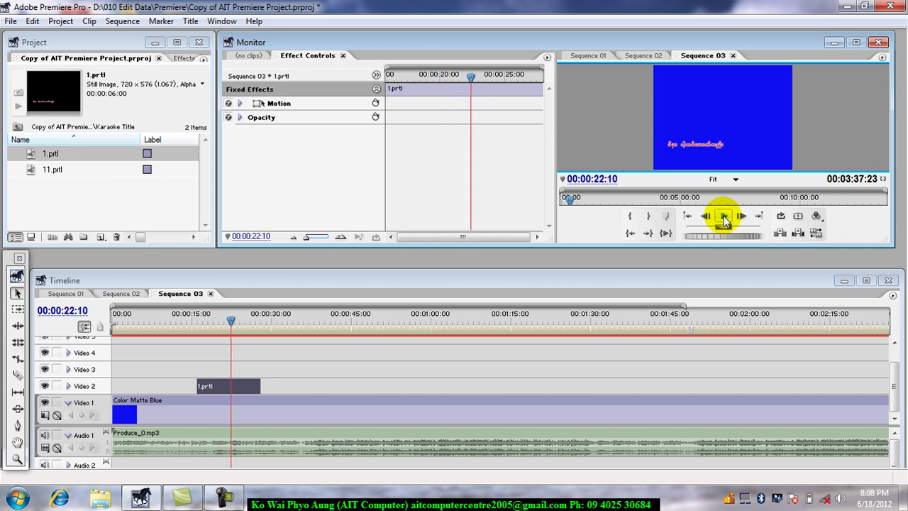
Trim the 1.prtl clip's end shorter and replay from 00:00:16:06 to 00:00:21:16
{"action": "left_click_drag", "start_coordinate": [260, 385], "coordinate": [231, 385]}
{"action": "left_click", "coordinate": [198, 321]}
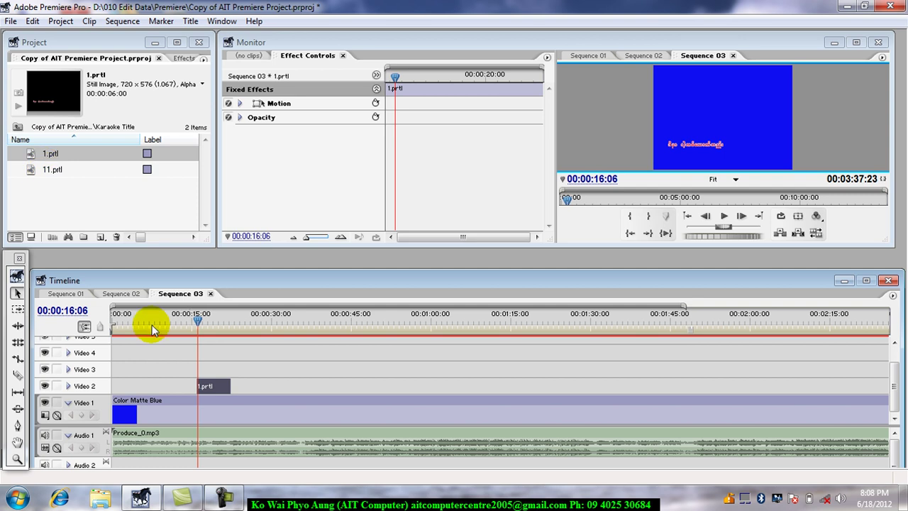
{"action": "key", "text": "space"}
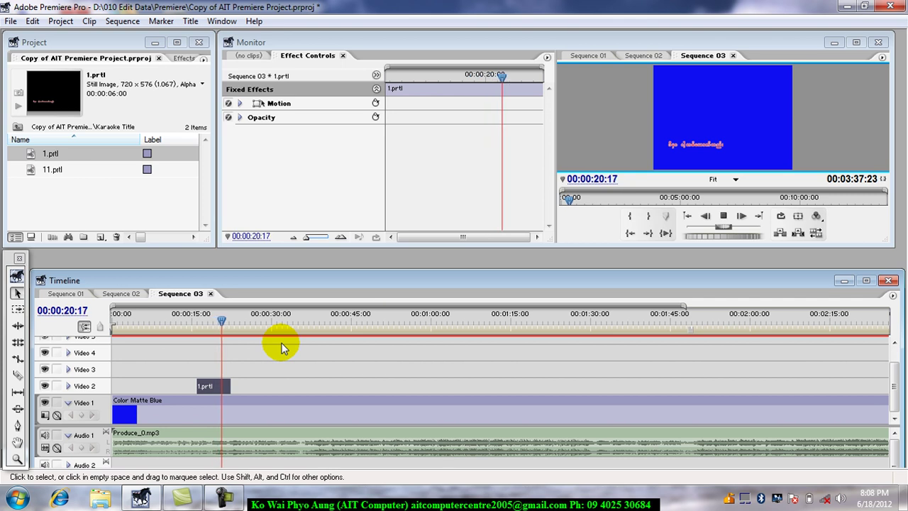
{"action": "key", "text": "space"}
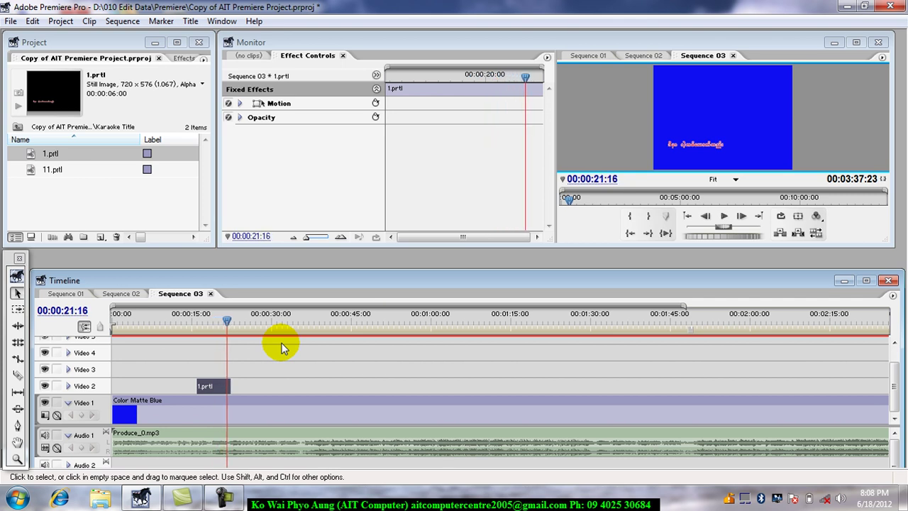